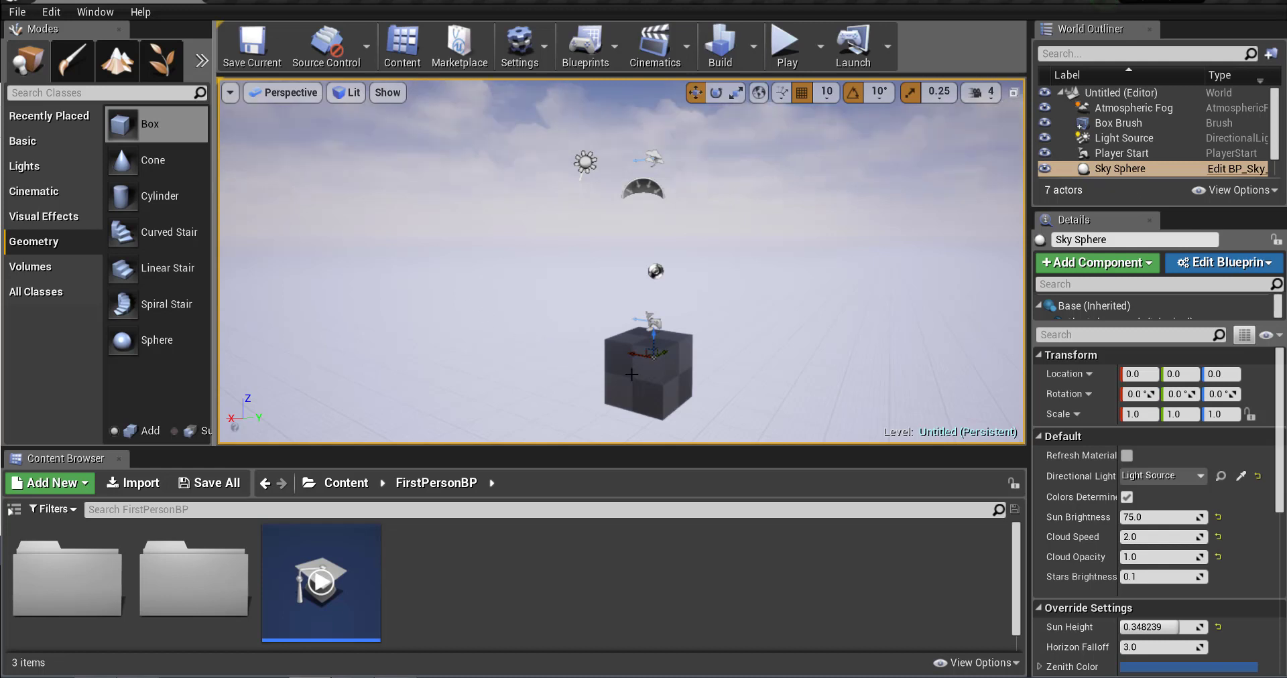
Place an additive cone brush in the level beside the existing box.
right_click_drag(750, 347, 657, 346)
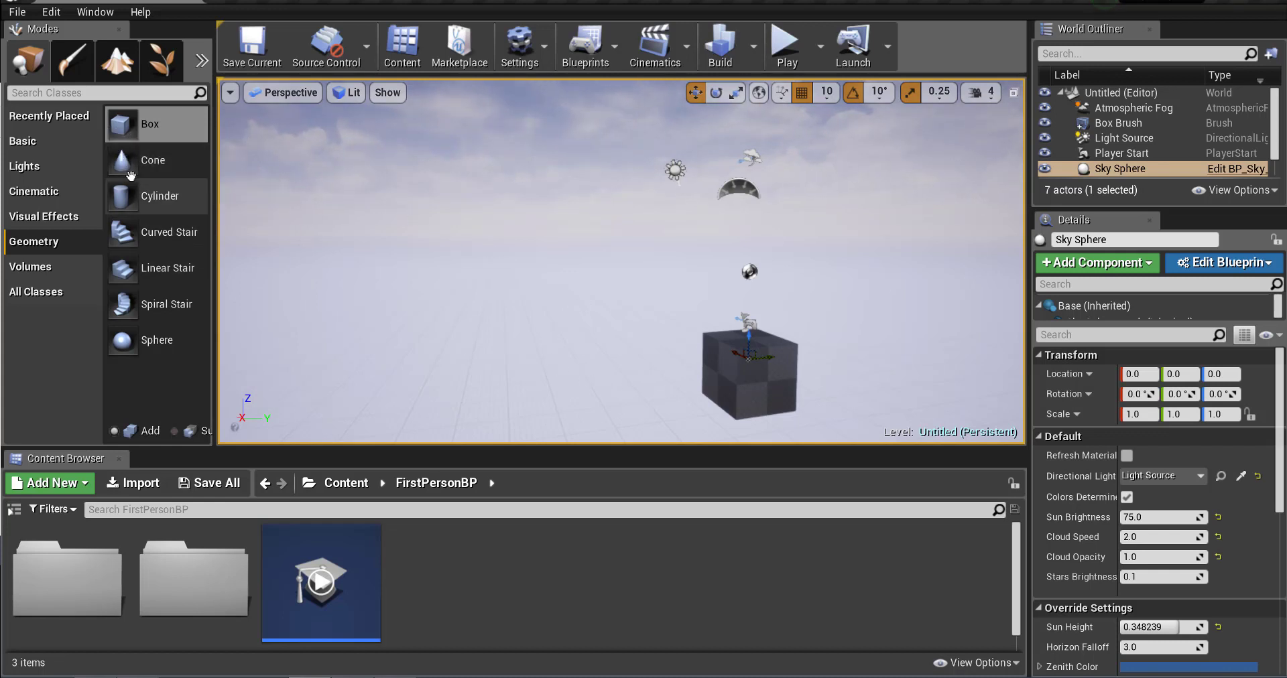
mouse_move(122, 160)
left_mouse_down()
mouse_move(560, 345)
mouse_move(533, 353)
mouse_move(551, 343)
left_mouse_up()
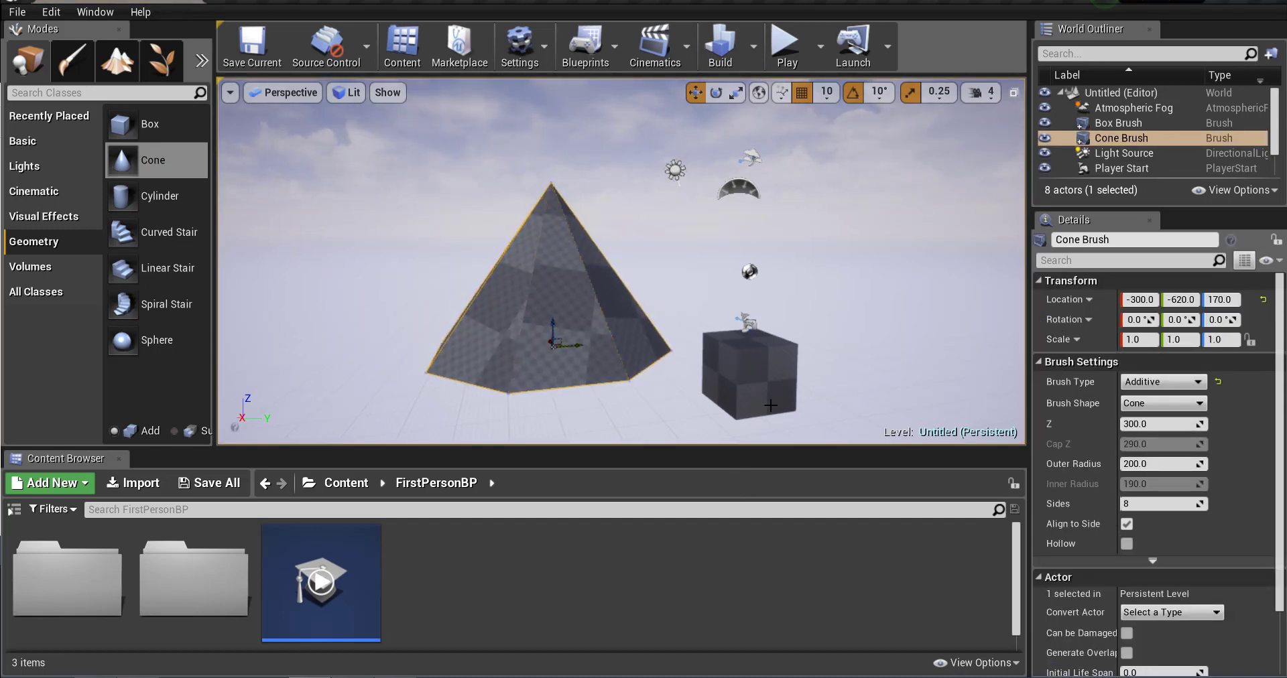
Set the box brush's X scale to 2.
left_click(720, 398)
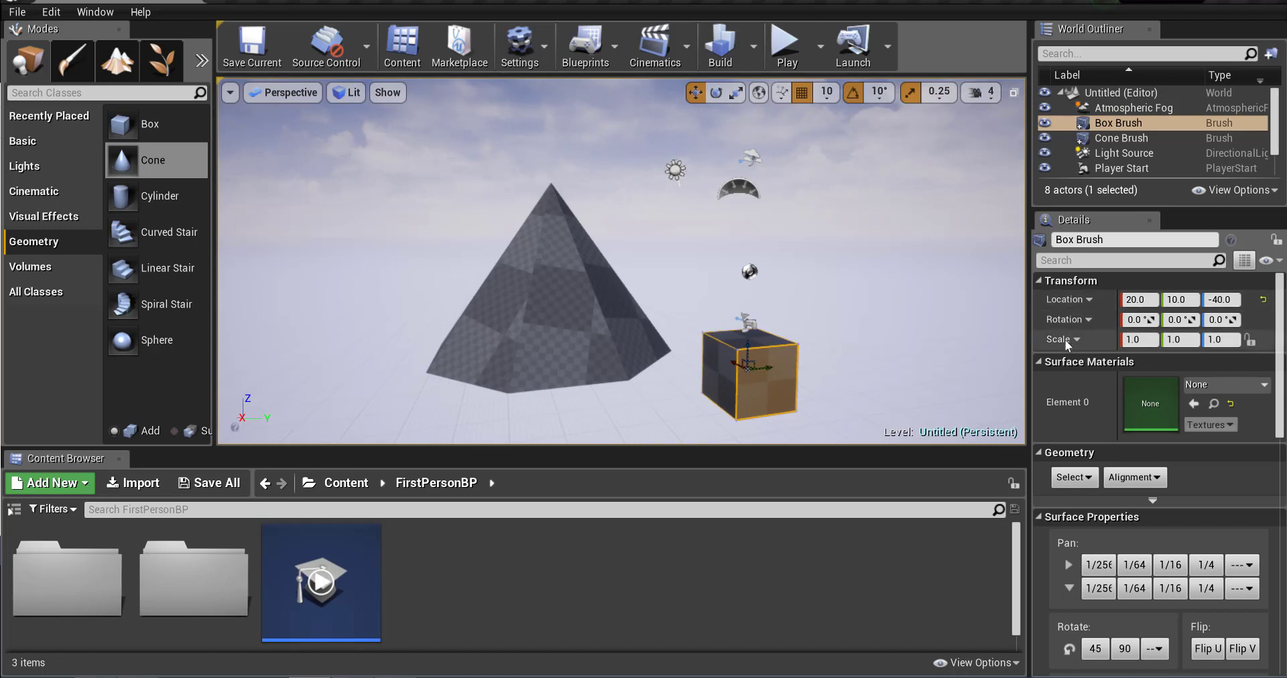
left_click(1143, 340)
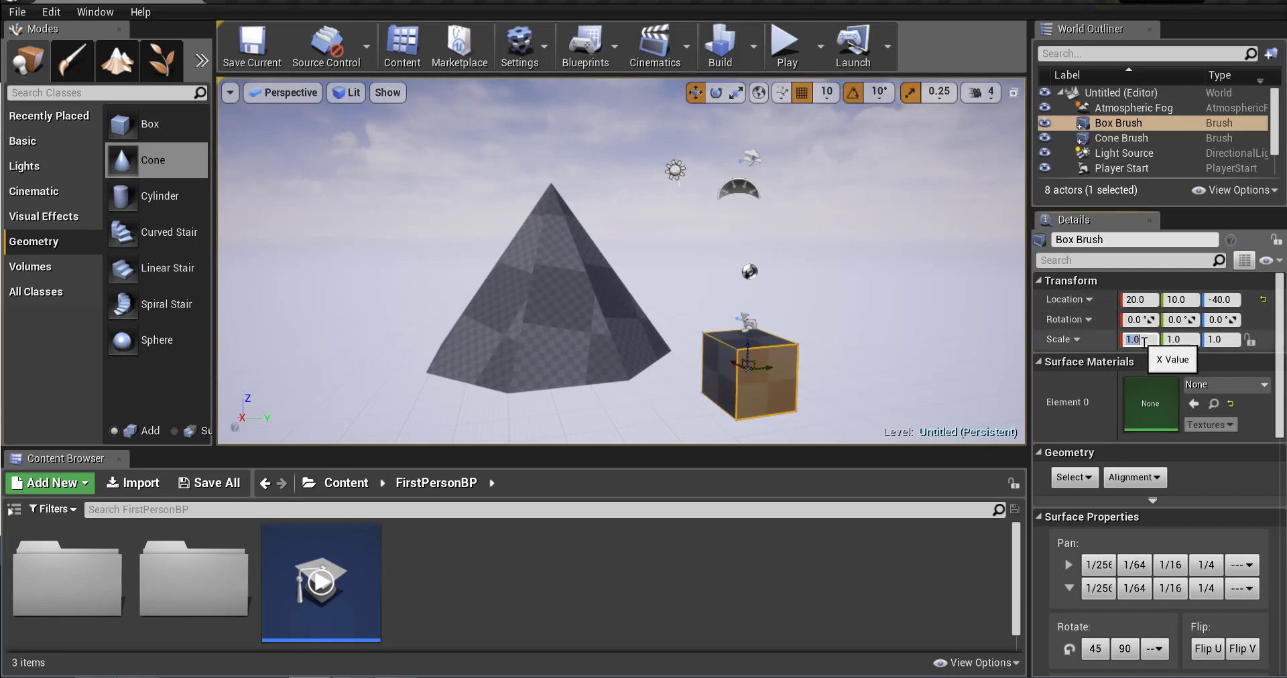
type("2")
key("Tab")
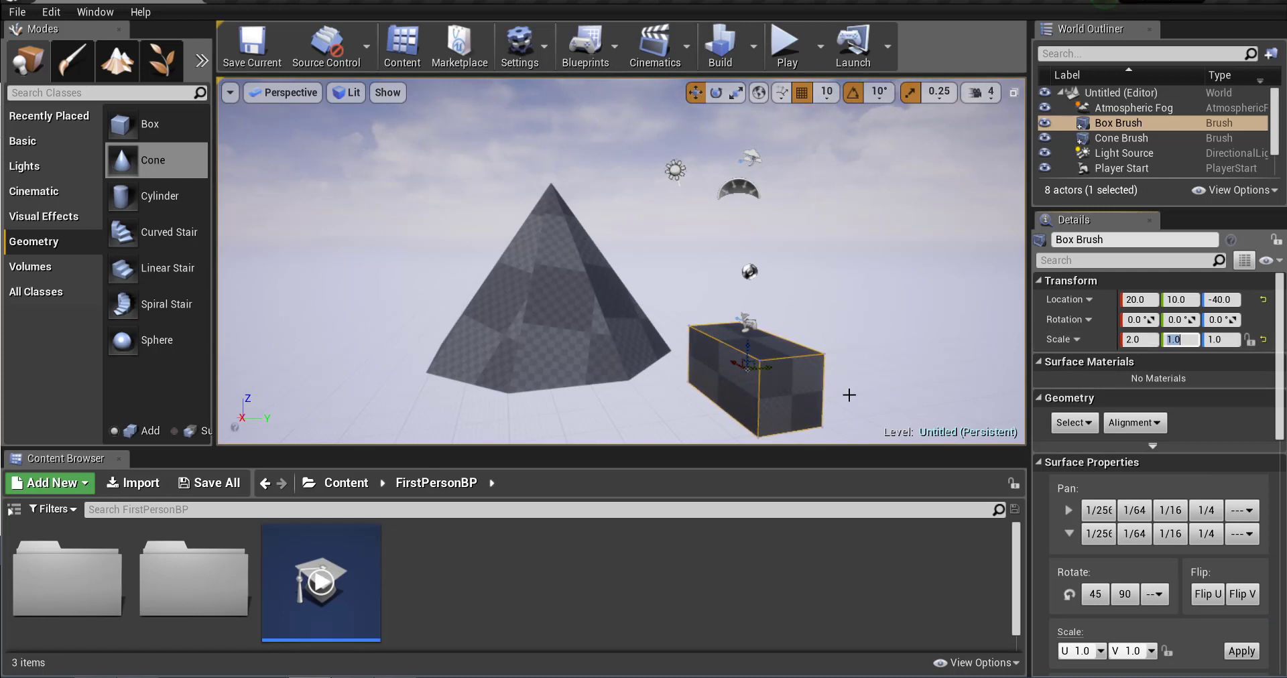
Set the box brush's roll rotation to 4 degrees.
left_click(1133, 320)
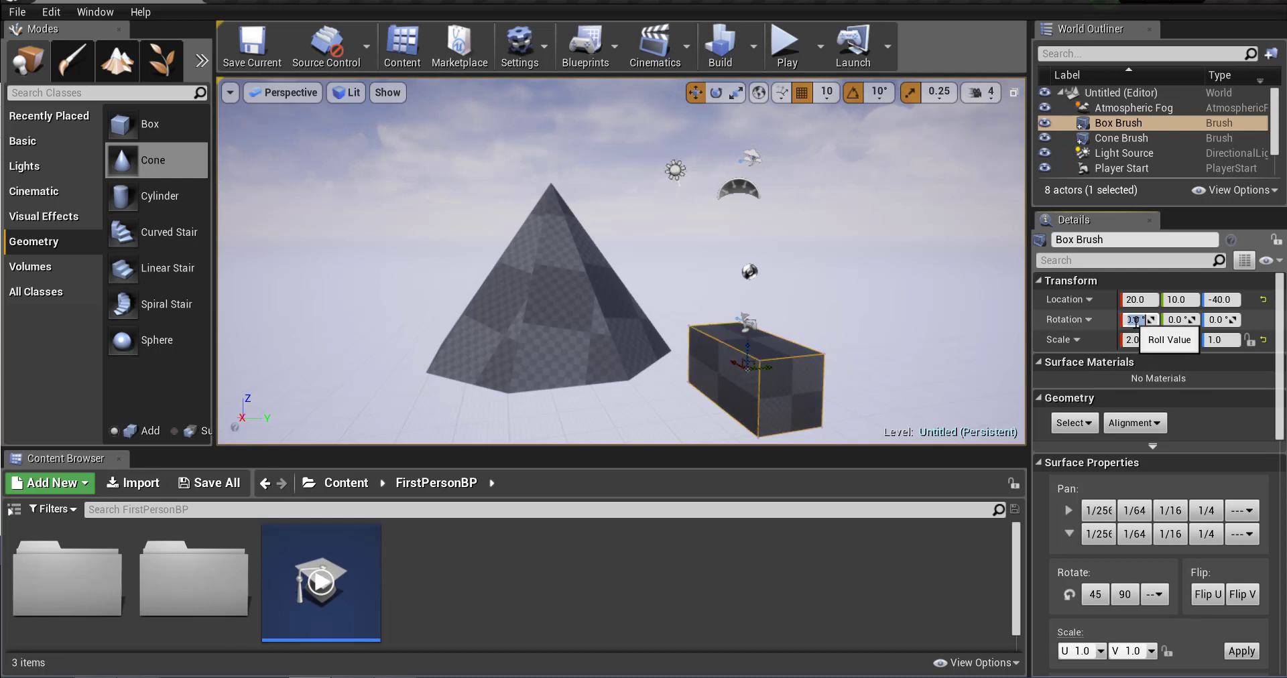
type("4")
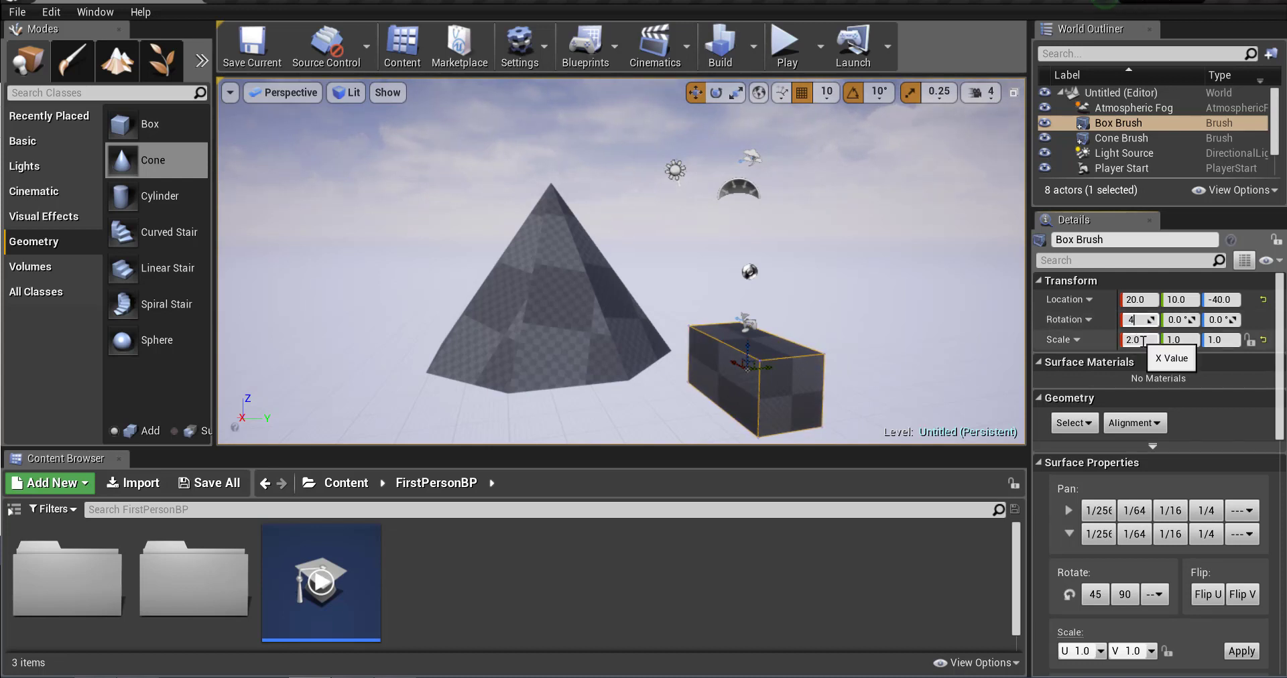
left_click(1178, 340)
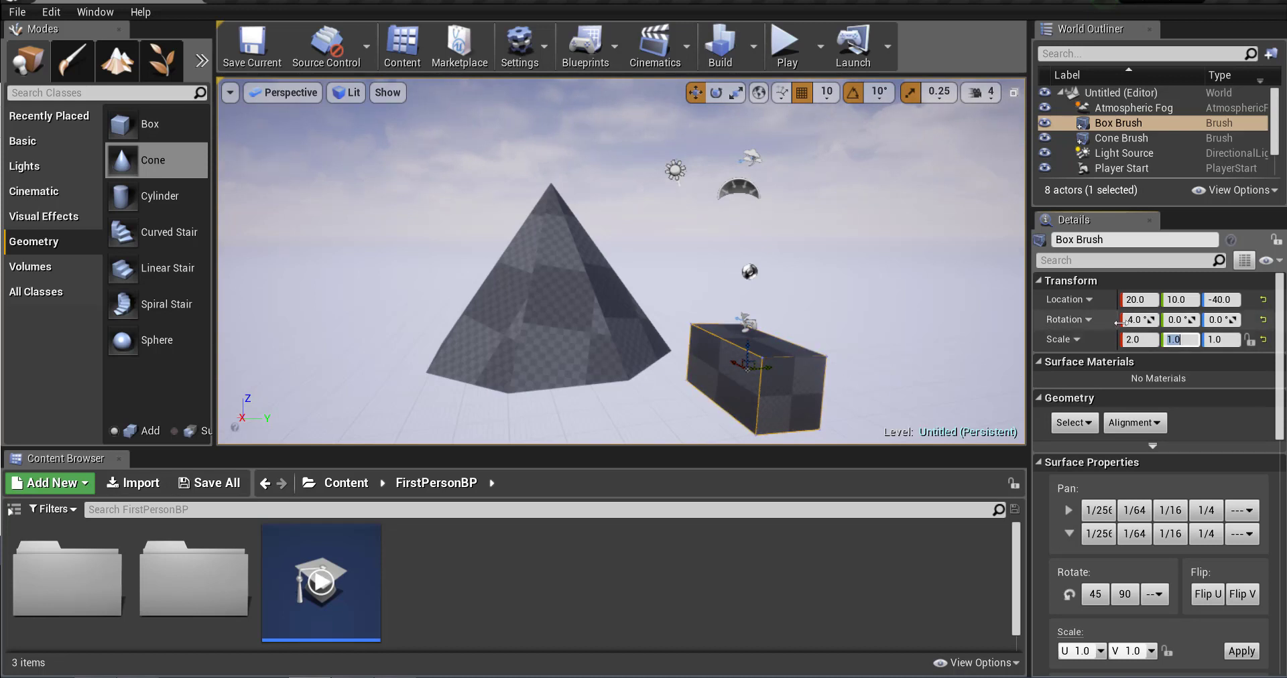
Rotate the box brush to a roll of about 109° and a pitch of about 21.2°, and lower it to Z -60.
mouse_move(1118, 322)
left_mouse_down()
mouse_move(1170, 320)
mouse_move(1139, 319)
left_mouse_up()
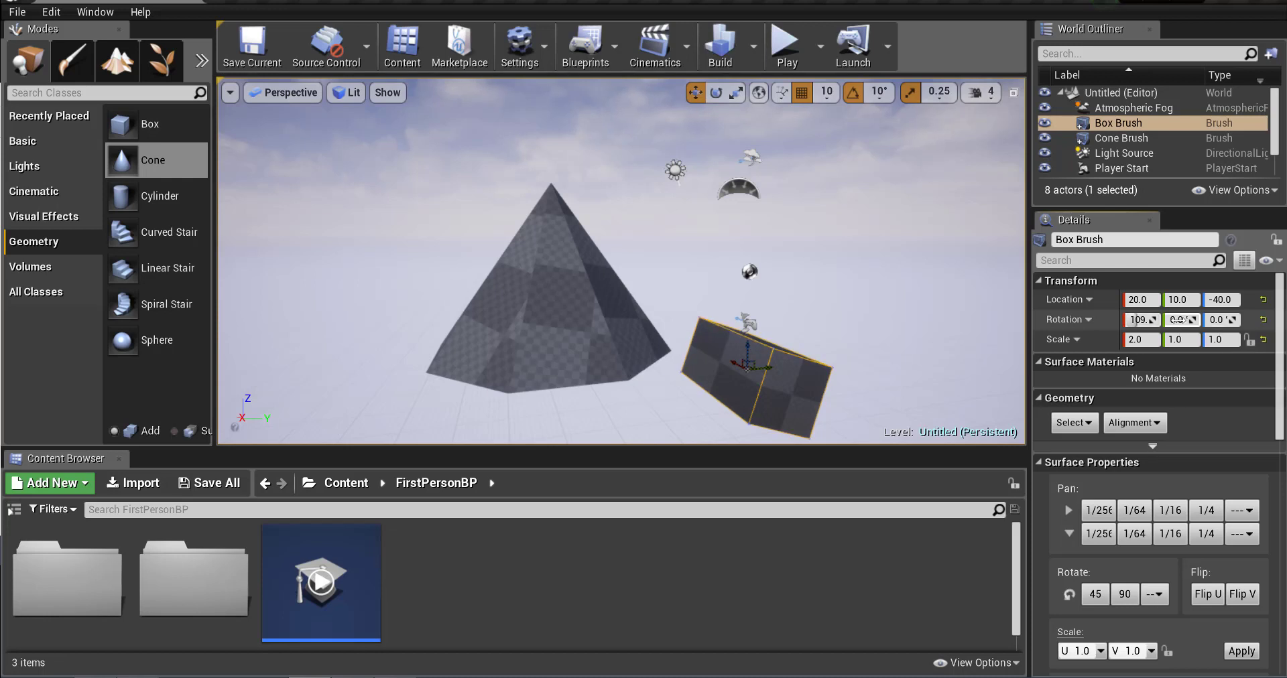
left_click_drag(1181, 320, 1181, 320)
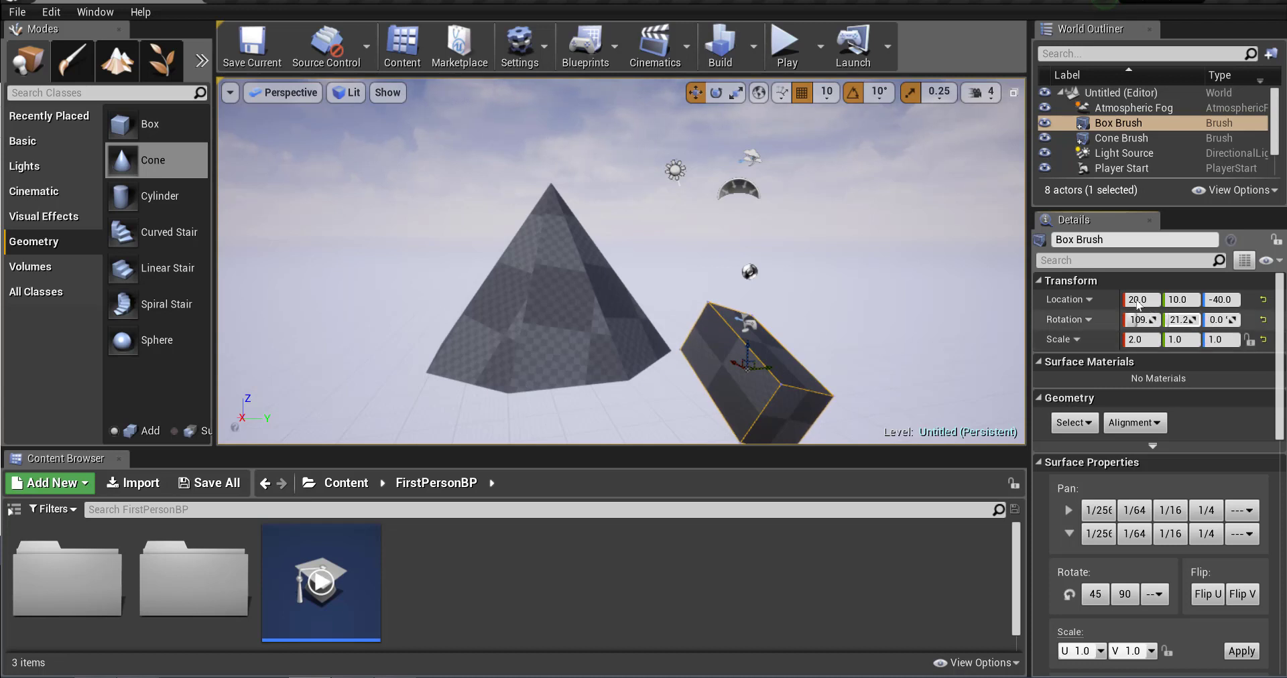
left_click(1139, 299)
left_click(1135, 340)
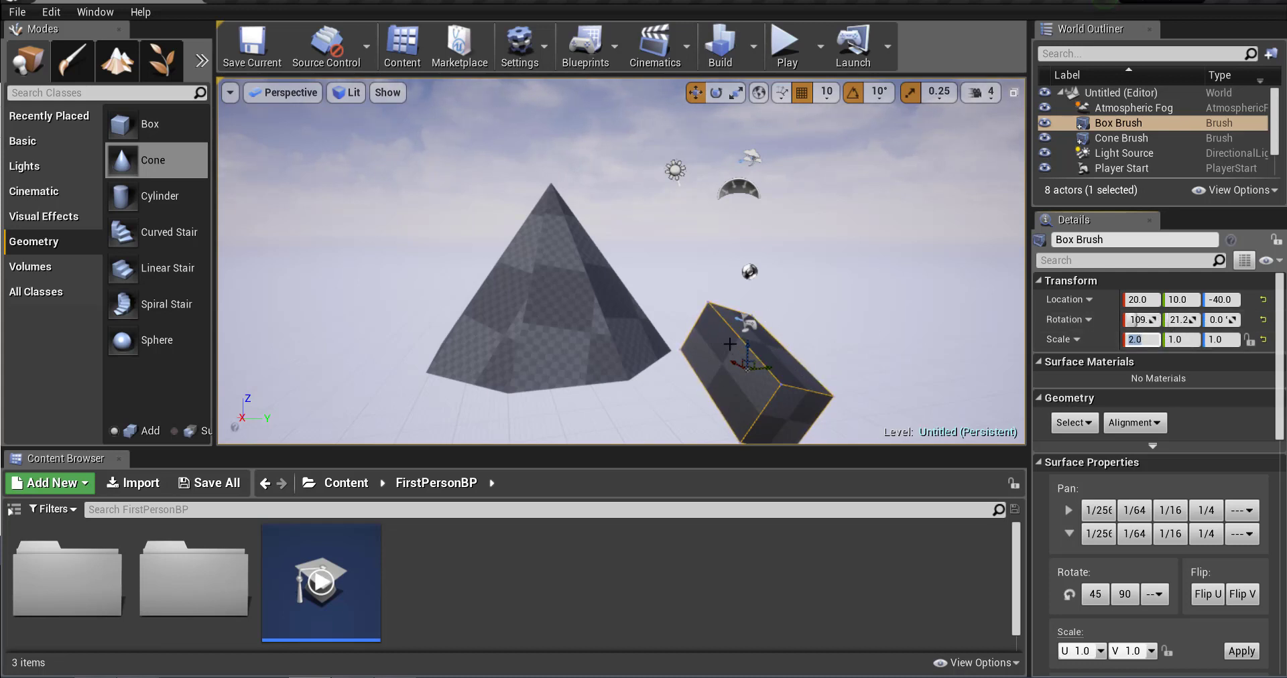
left_click_drag(746, 349, 738, 371)
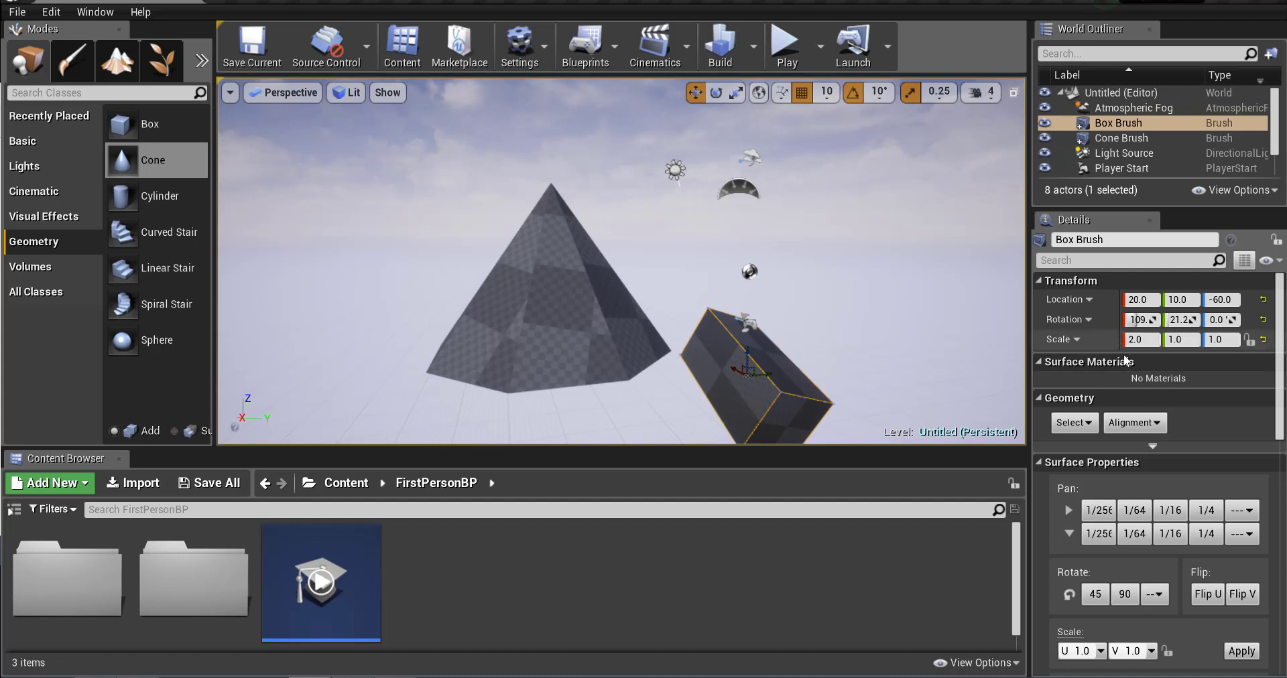
Examine the brush type and brush shape options available for the box brush.
scroll(1168, 384, "down", 4)
scroll(1159, 407, "down", 5)
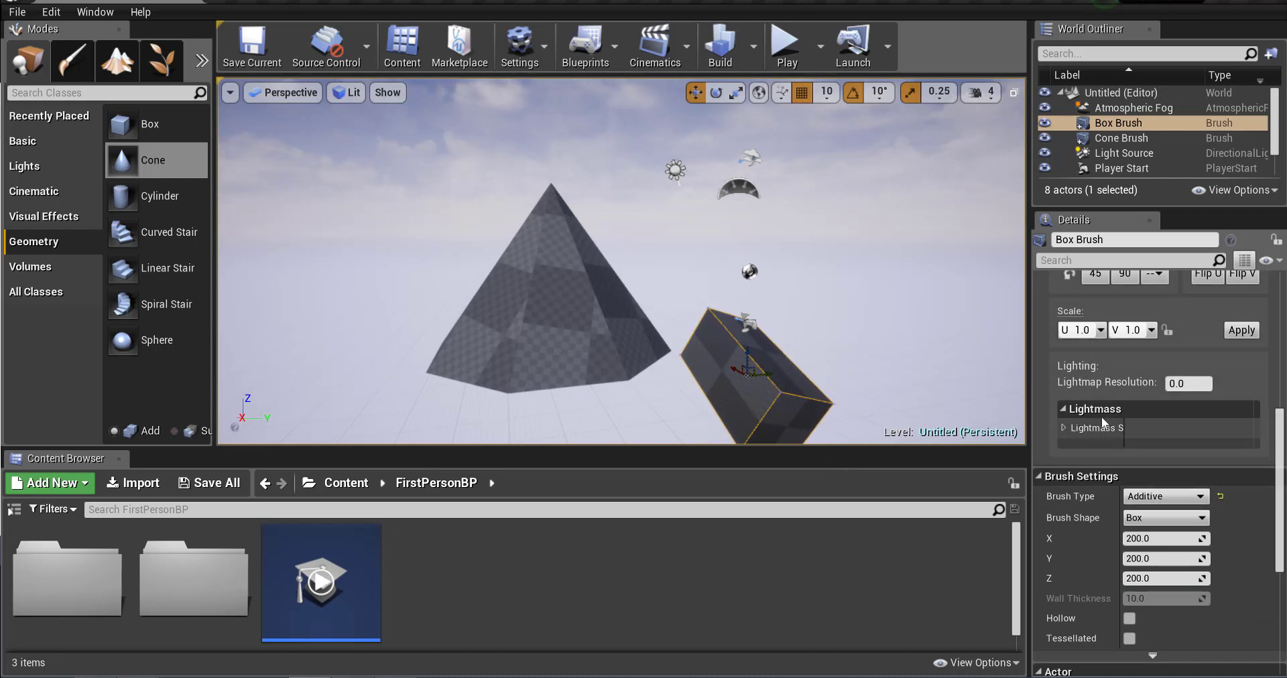
scroll(1100, 417, "down", 2)
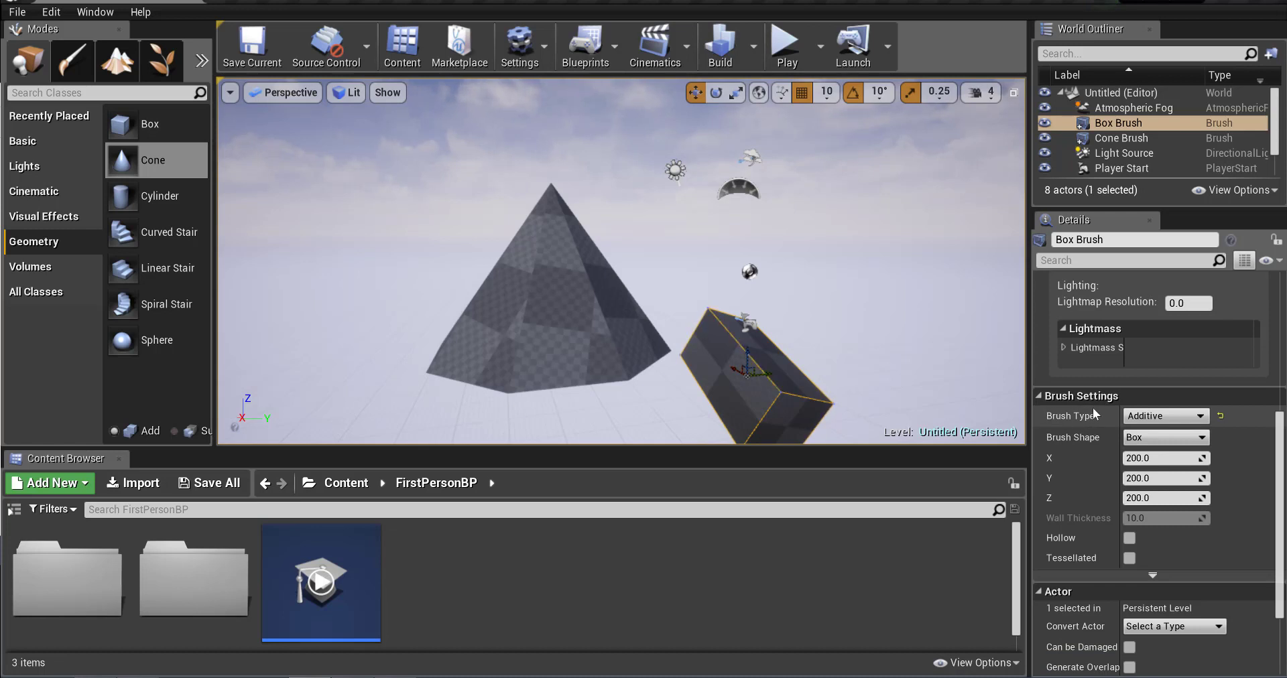
left_click(1158, 418)
left_click(1157, 433)
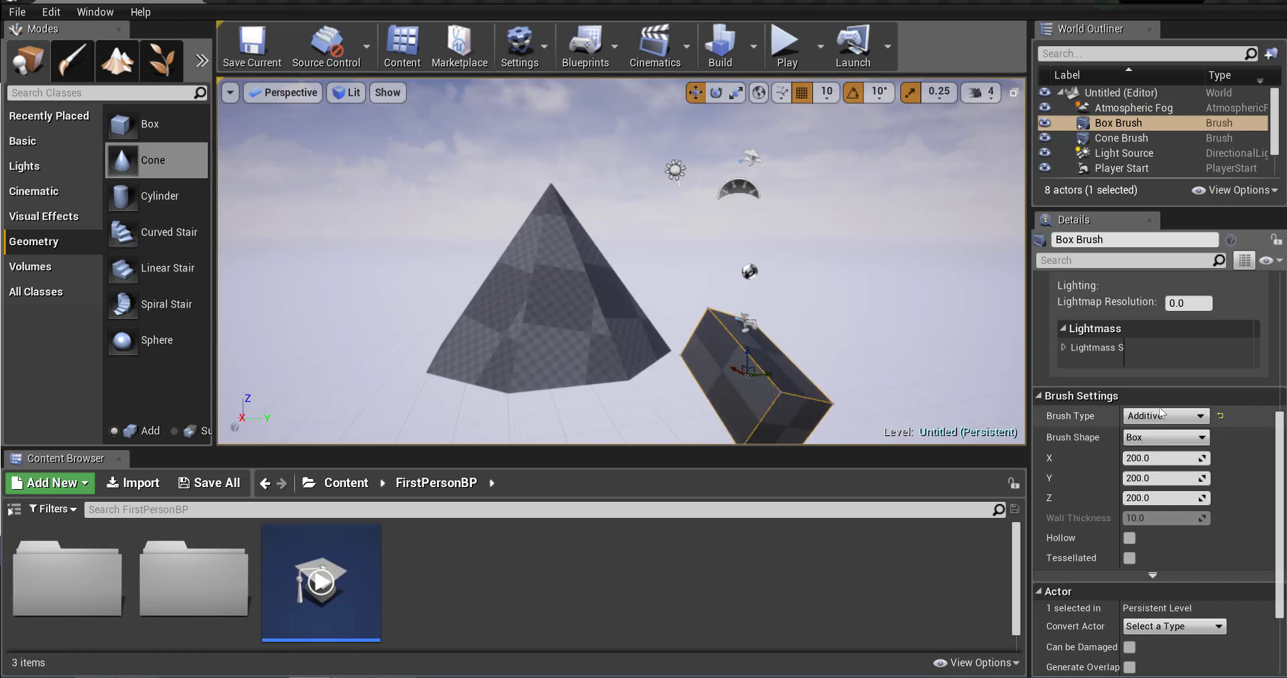
left_click(1170, 441)
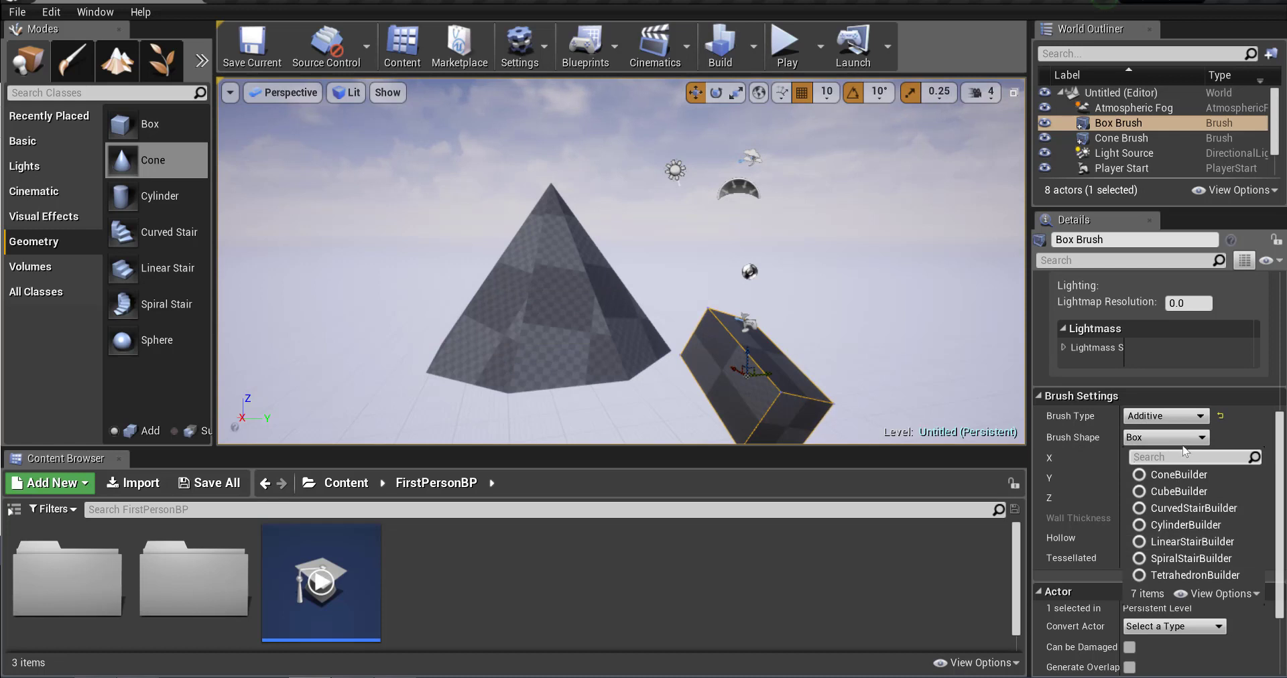
left_click(1177, 439)
left_click(1177, 437)
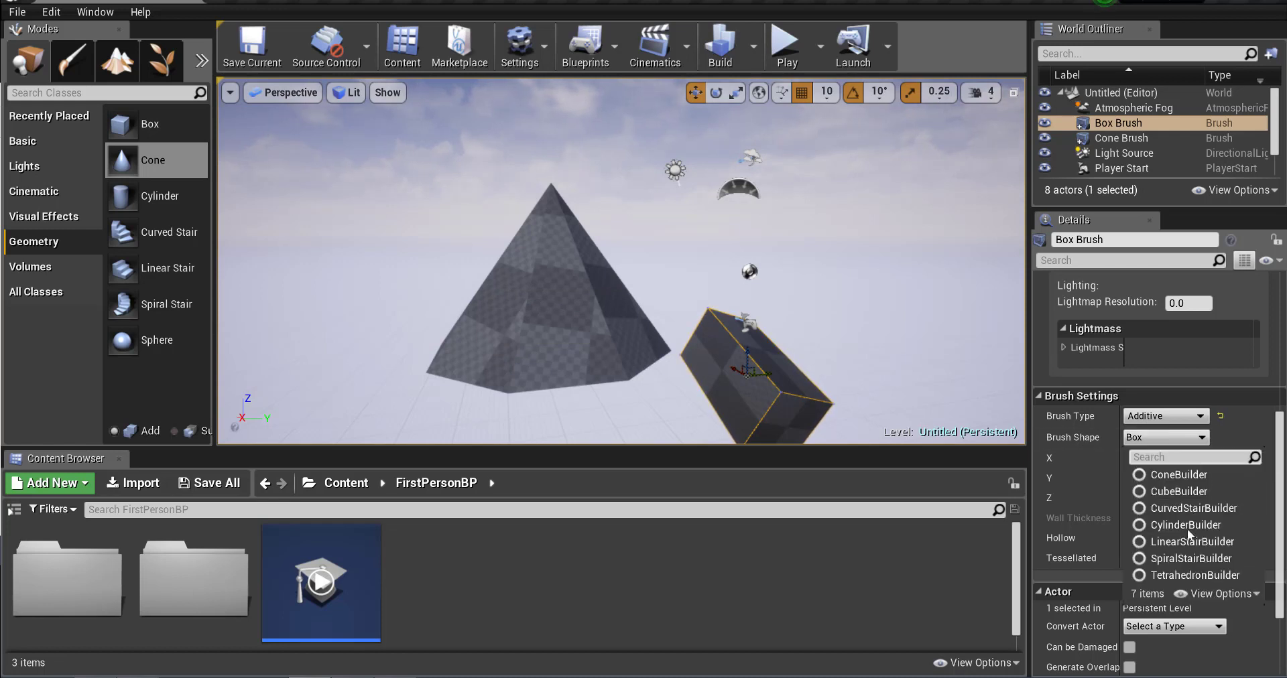
left_click(1174, 441)
Set the box brush's X size to 1000 in its brush settings.
left_click(1145, 459)
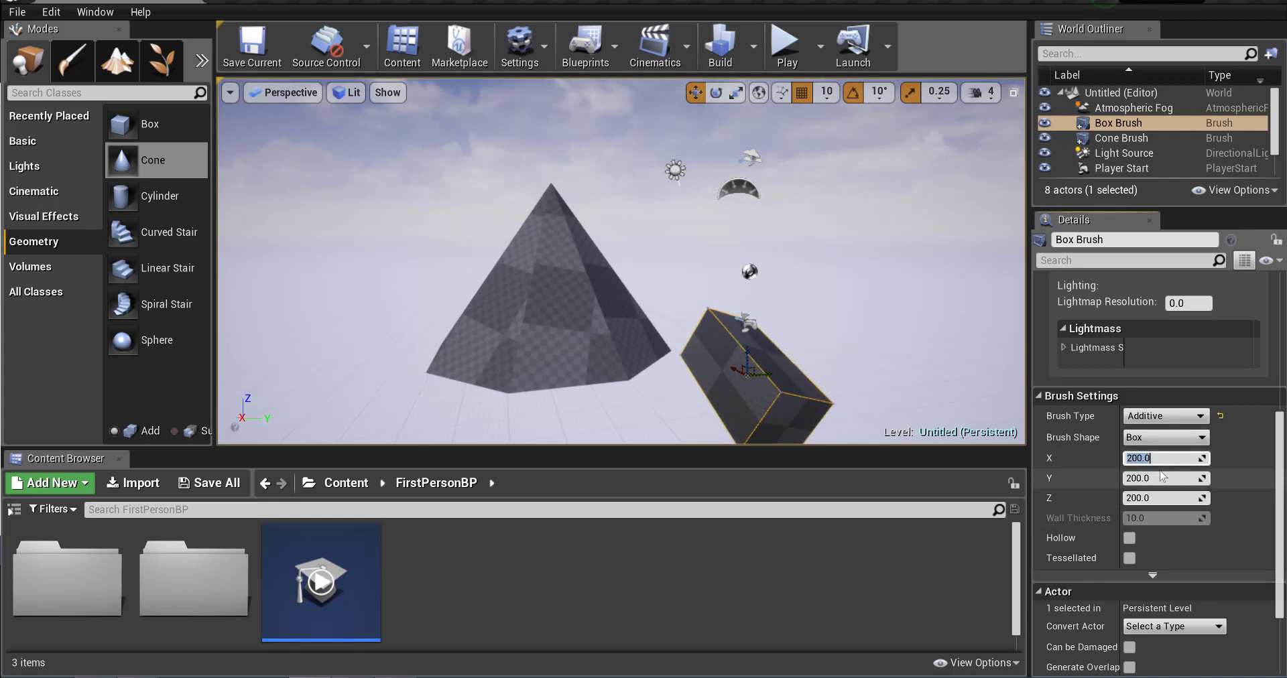
type("000")
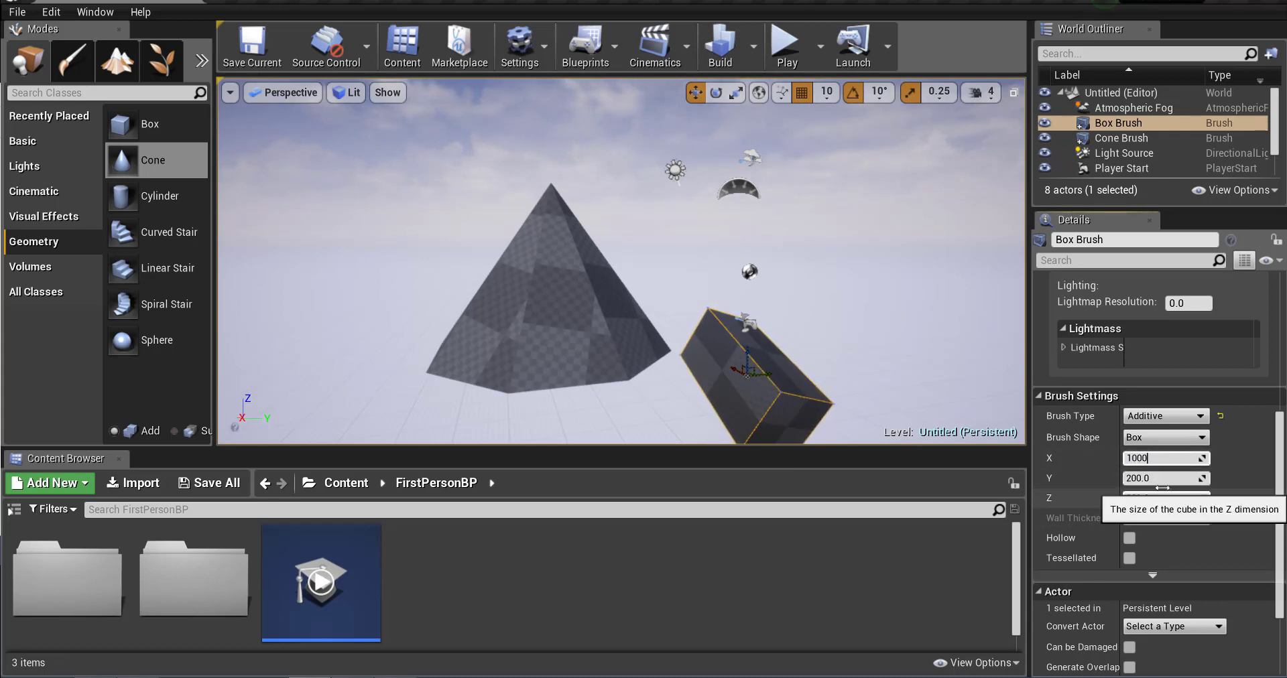
left_click(1162, 477)
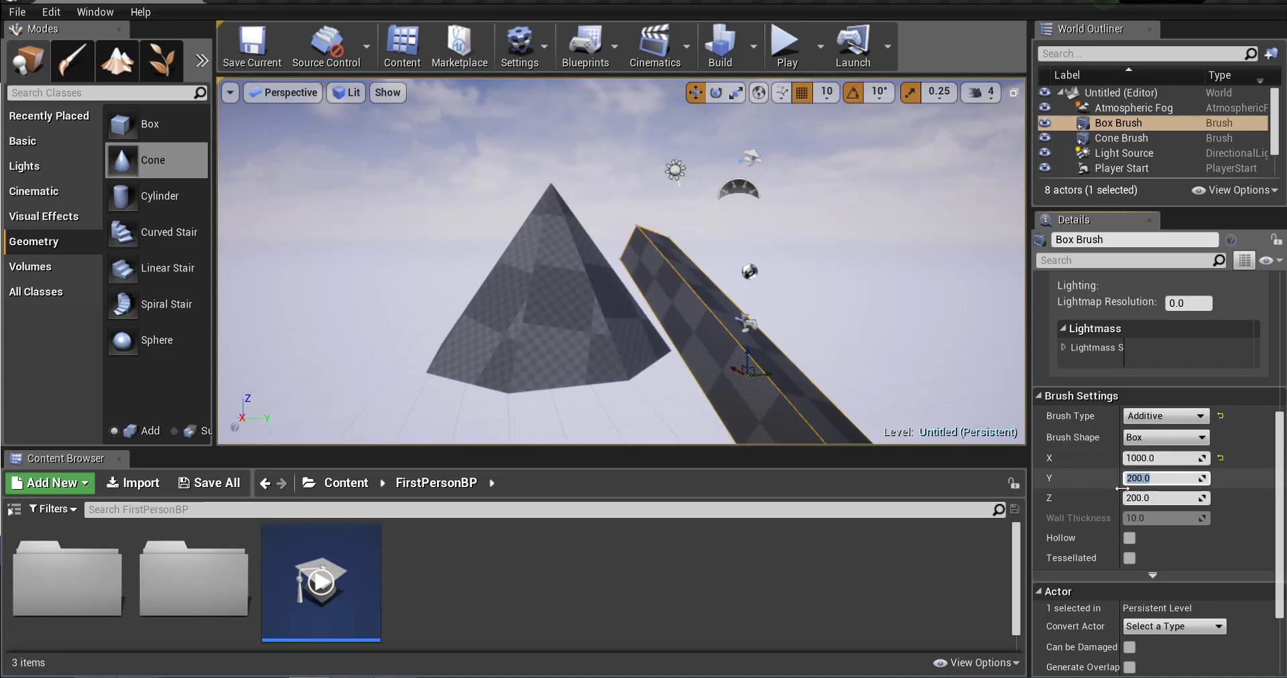
Try a Z size of 20 on the box brush and restore it to 200.
left_click(1159, 497)
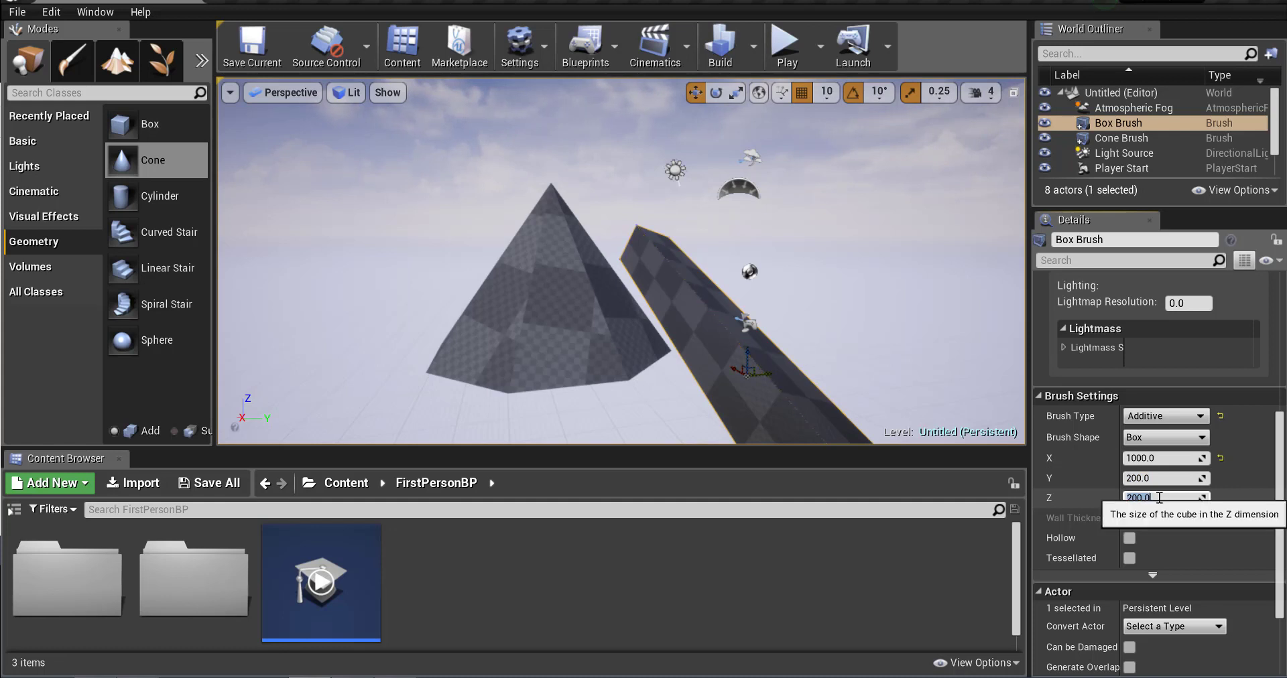
type("20")
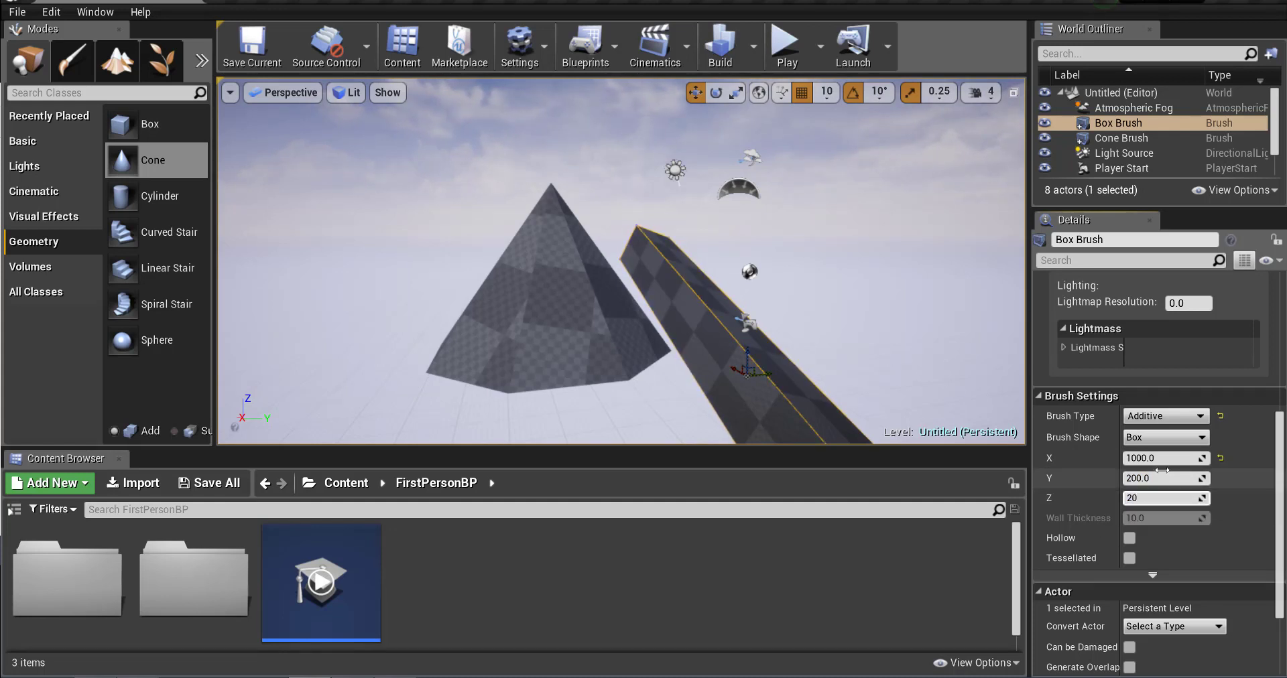
left_click(1162, 476)
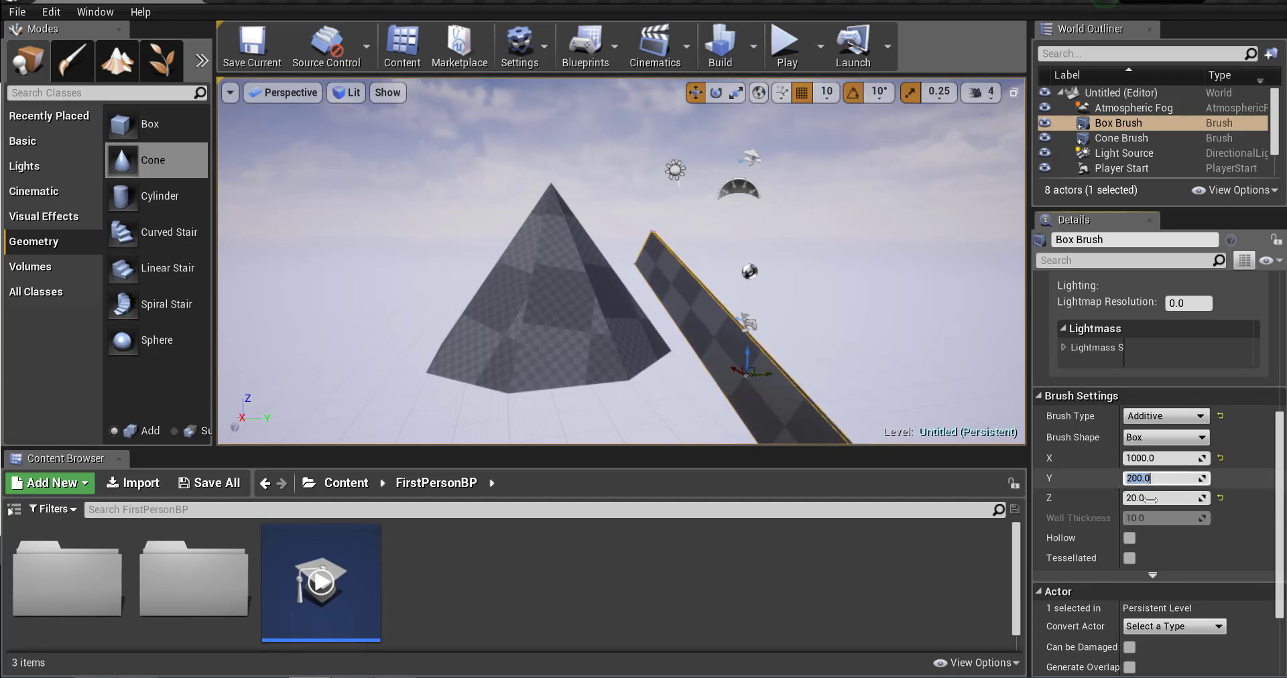
left_click(1161, 498)
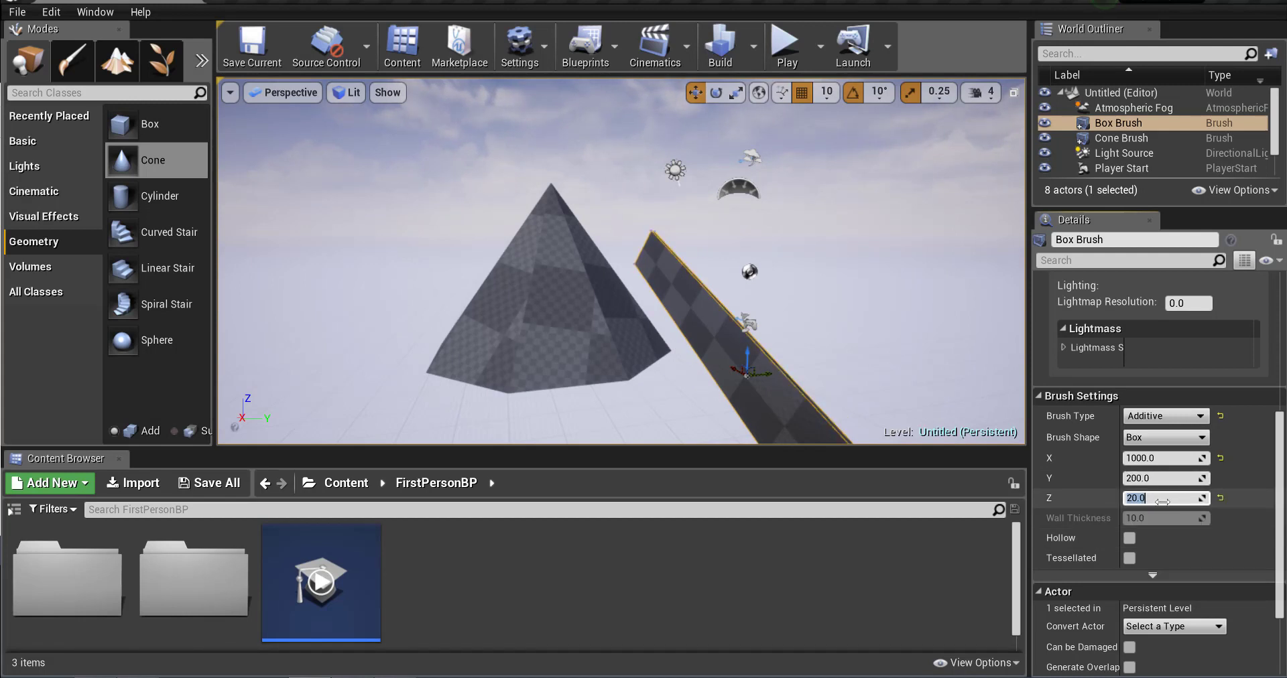
type("200")
Set the box brush's Y size to 20 and deselect the brush.
left_click(1173, 479)
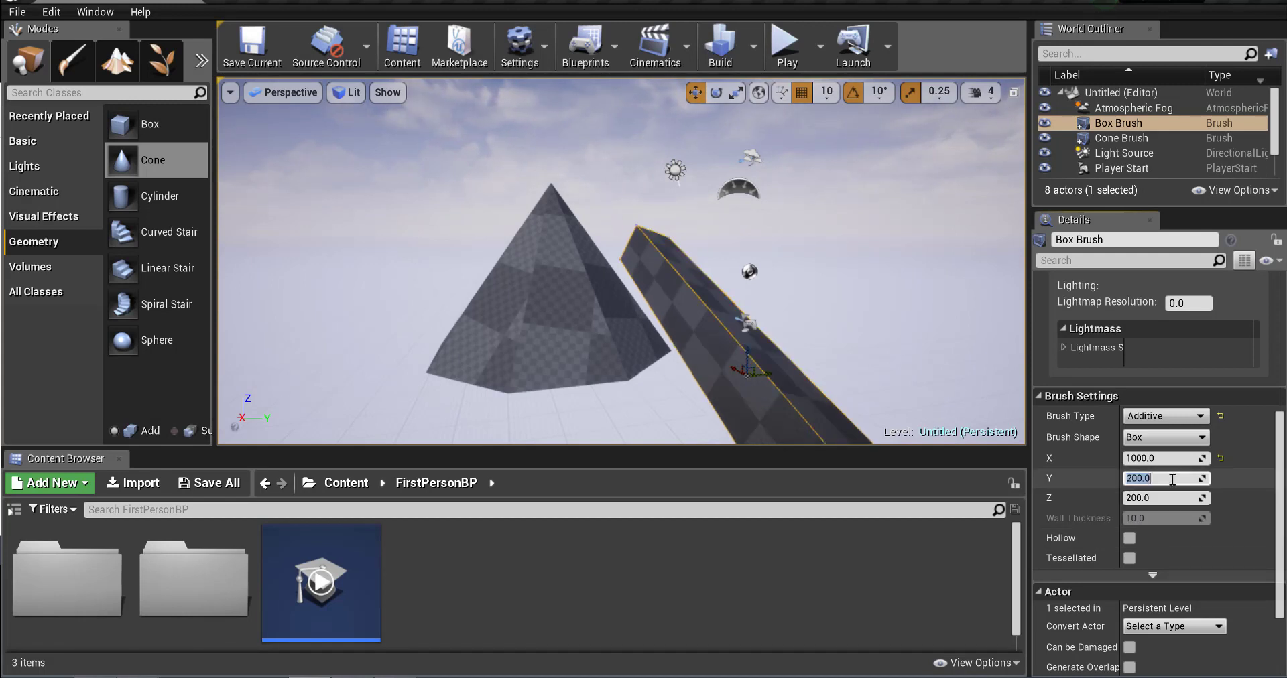
double_click(1172, 479)
left_click_drag(1173, 480, 1117, 483)
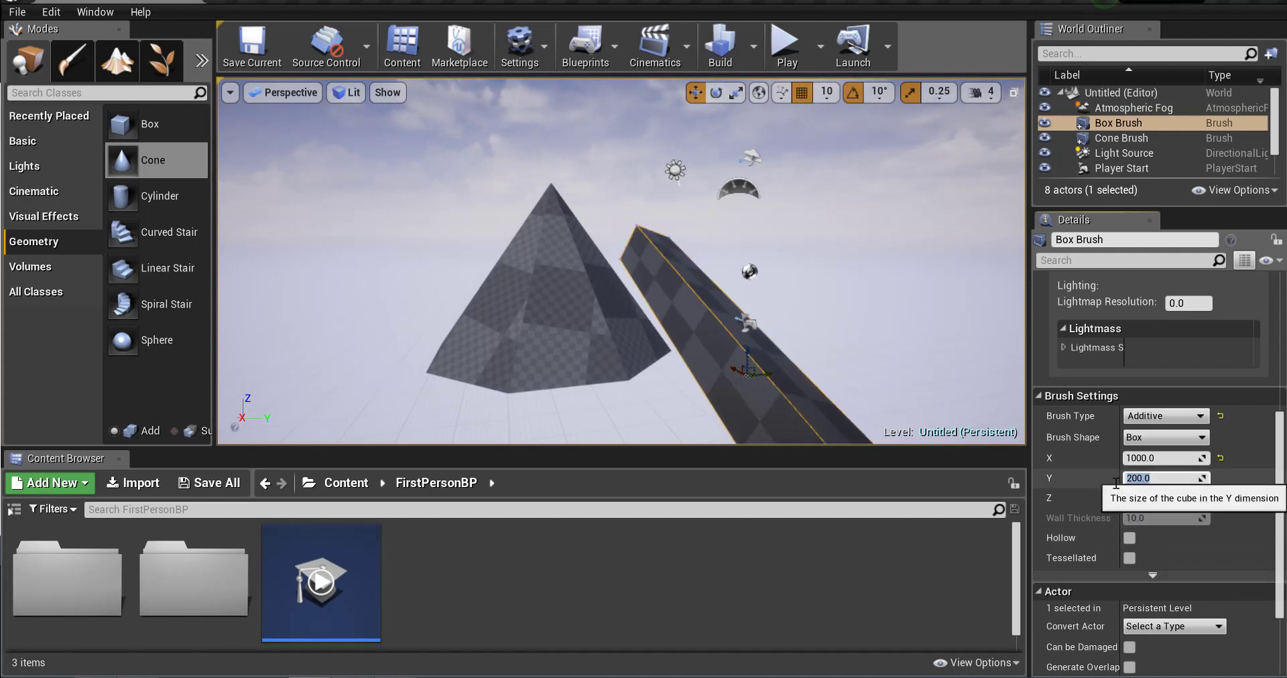
type("20")
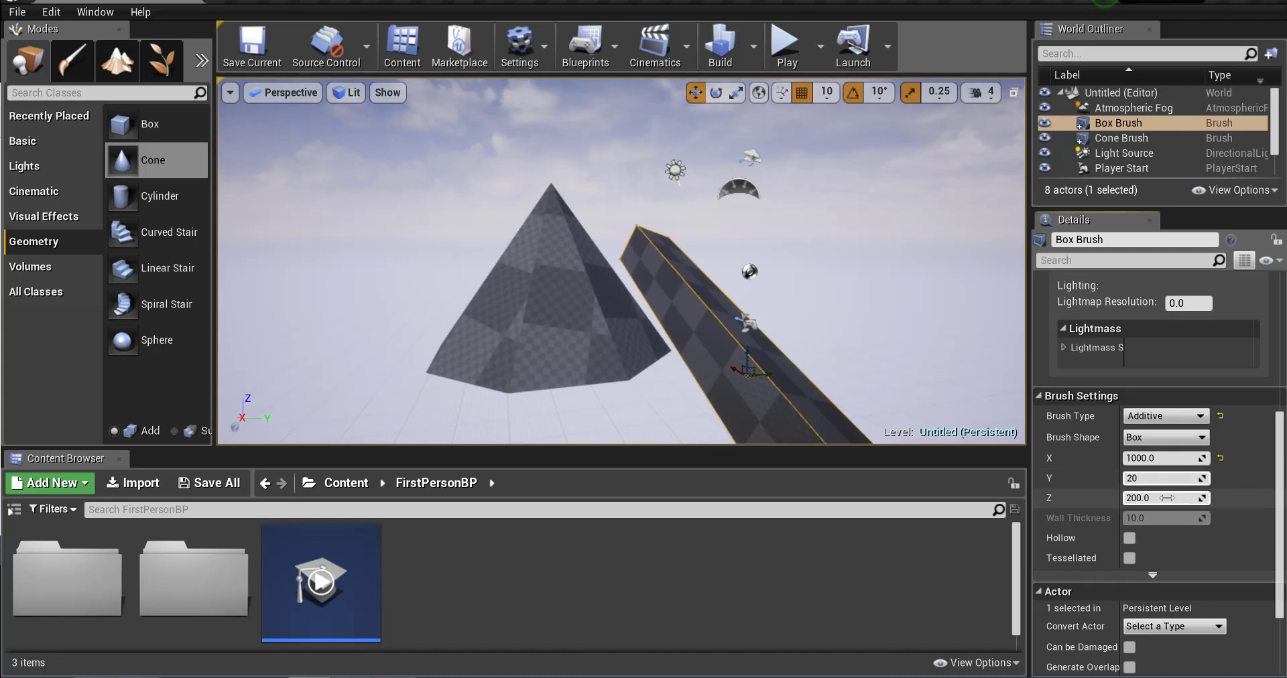
left_click(1167, 498)
left_click(870, 368)
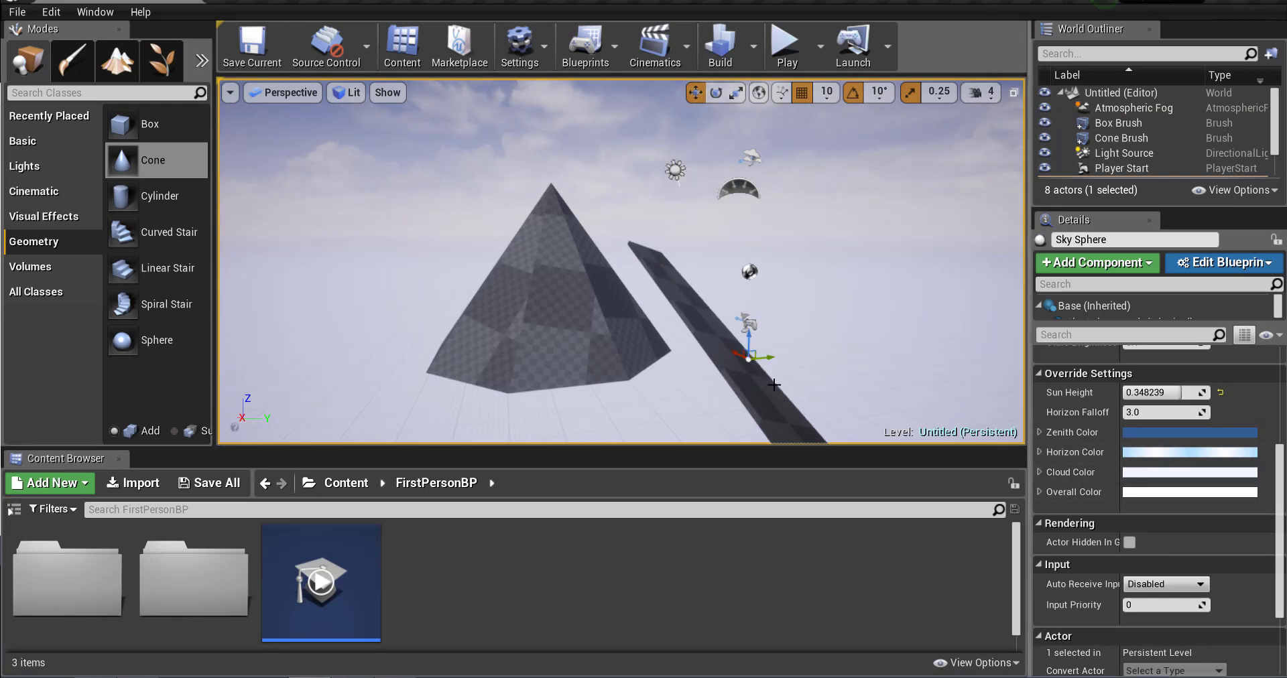
Select the Player Start above the stretched box brush and raise it slightly.
key("d")
right_click_drag(870, 368, 614, 283)
key("a")
key("w")
key("d")
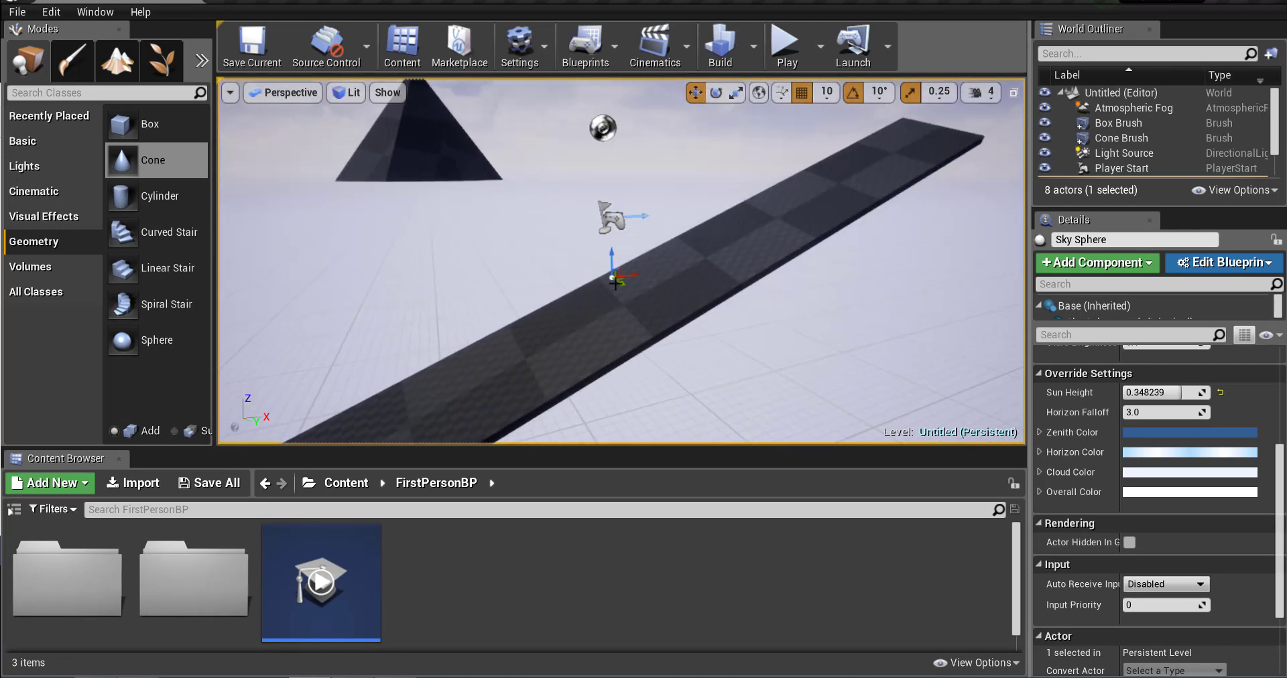
left_click_drag(609, 205, 611, 254)
left_click(608, 215)
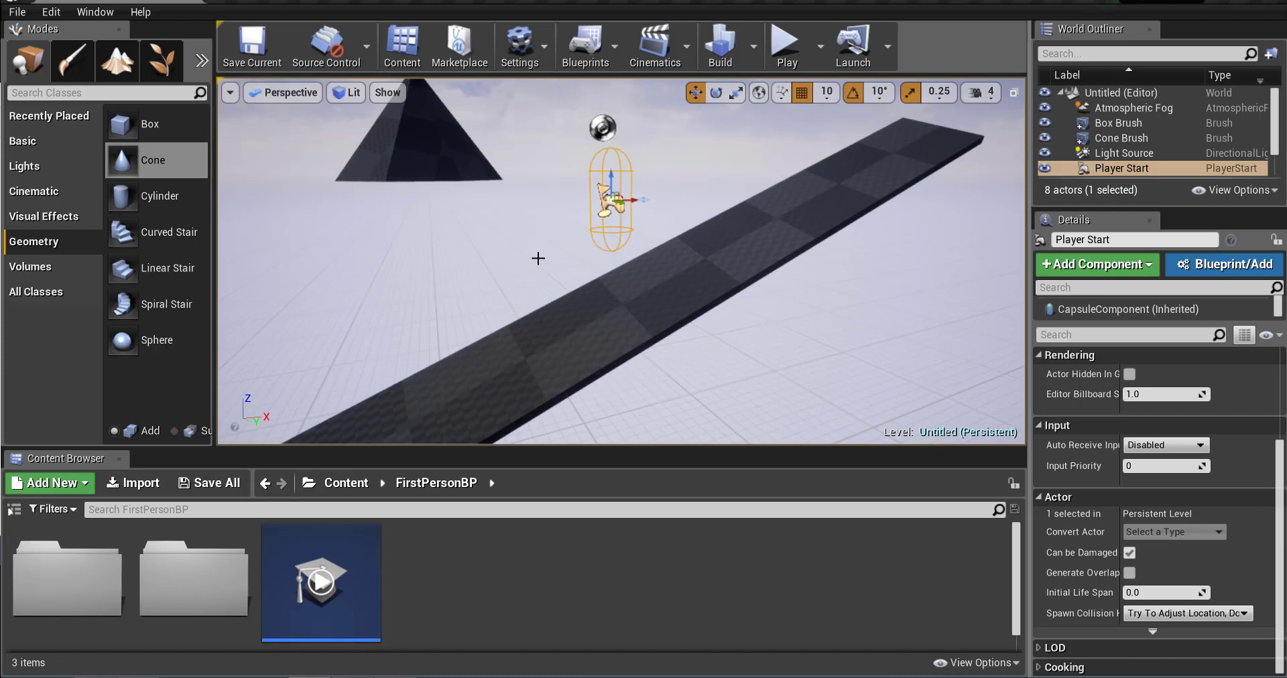
Play-test the level in the editor by walking the first-person character along the sloped box brush.
right_click_drag(568, 262, 674, 265)
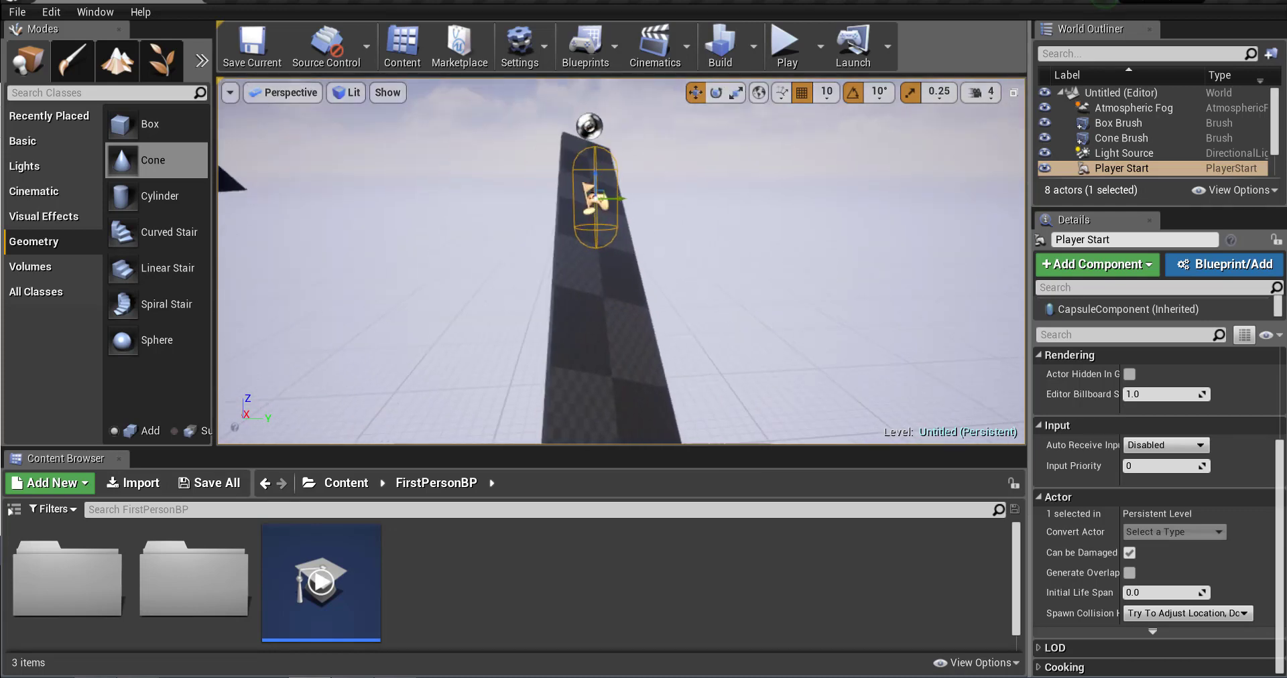
left_click(784, 62)
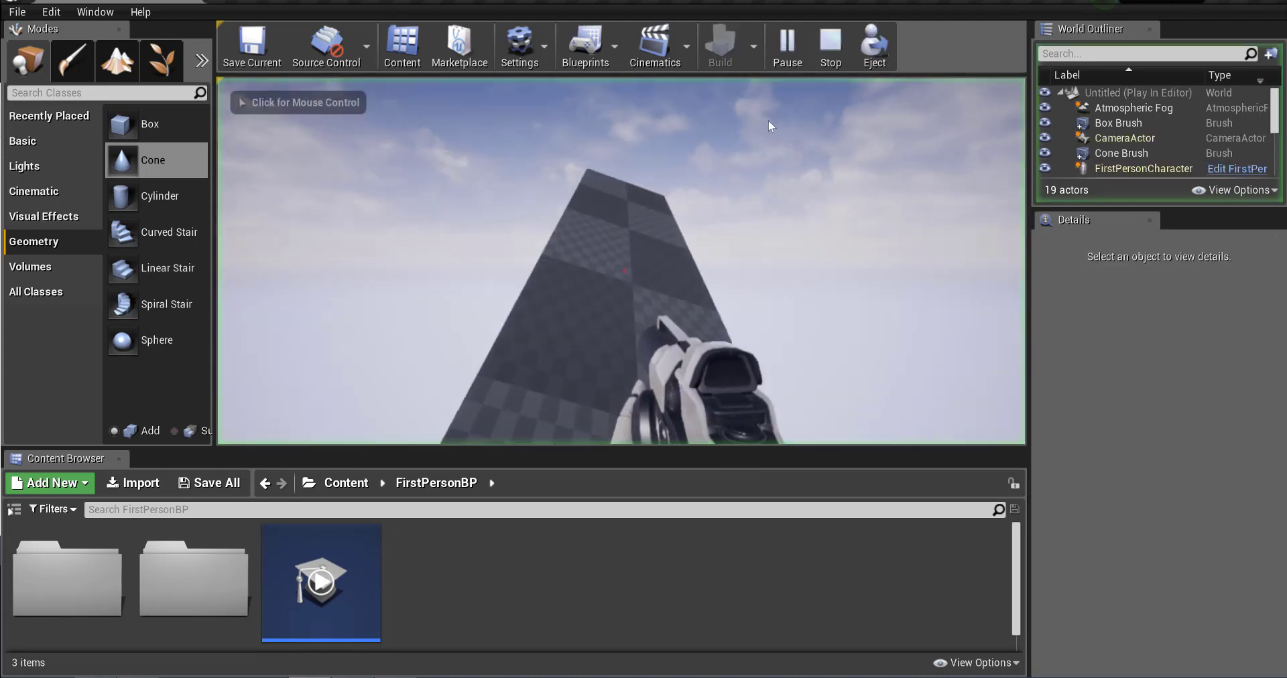
key("w")
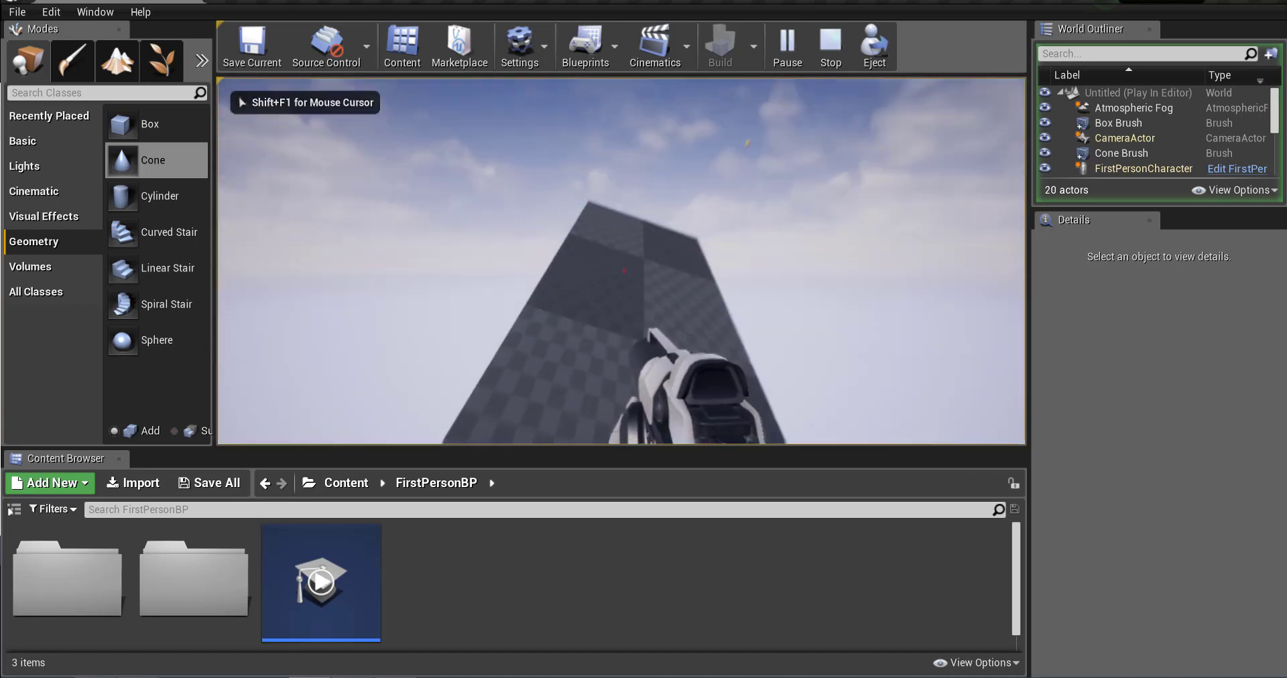
key("w")
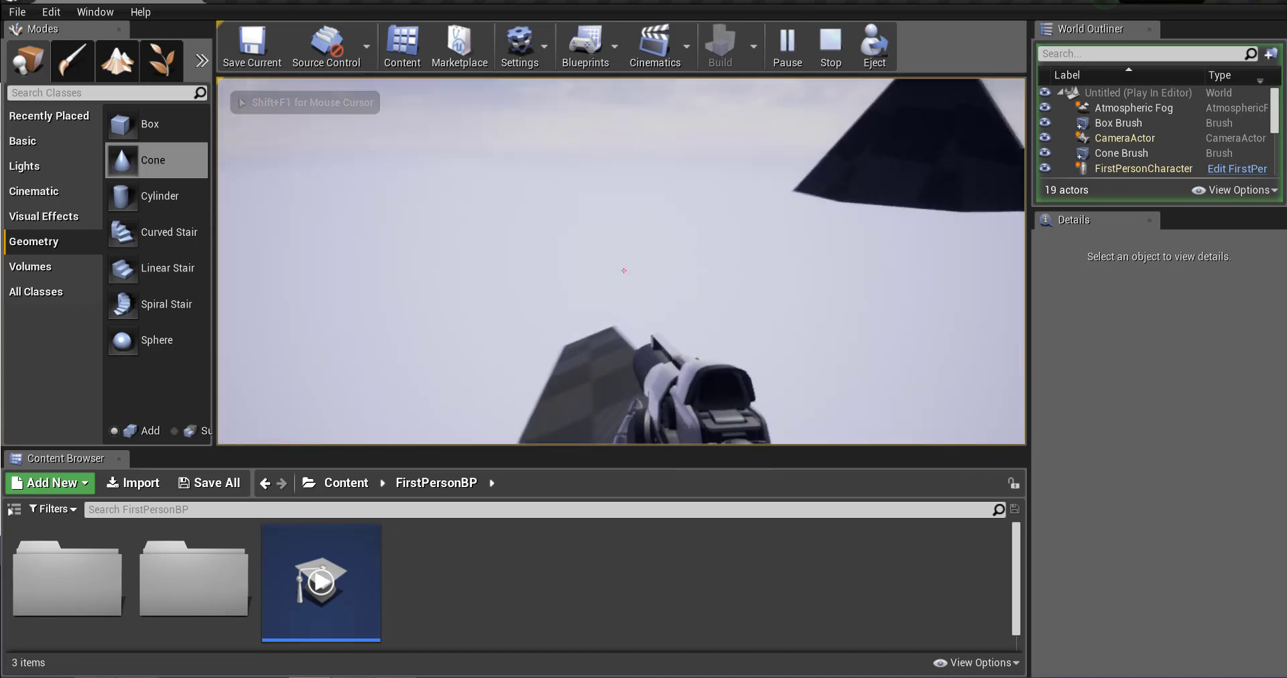
key("w")
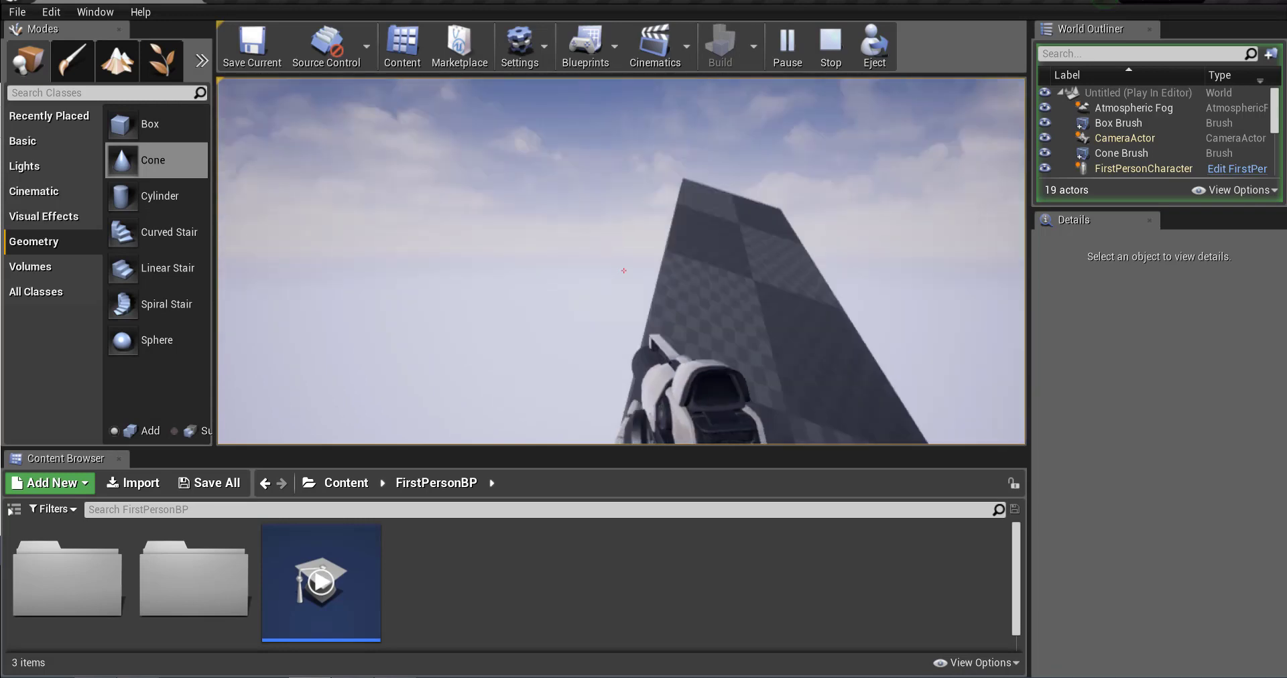
Walk the character off the sloped platform toward the cone brush and end the play-test.
key("w")
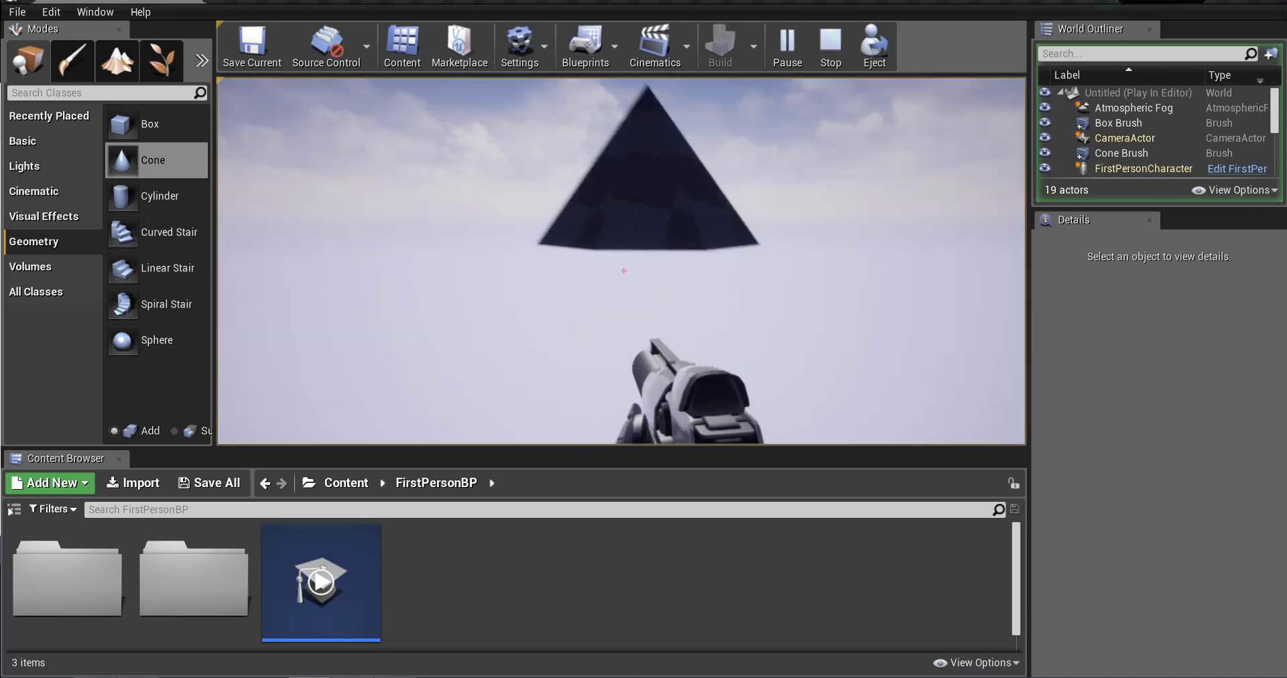
key("Escape")
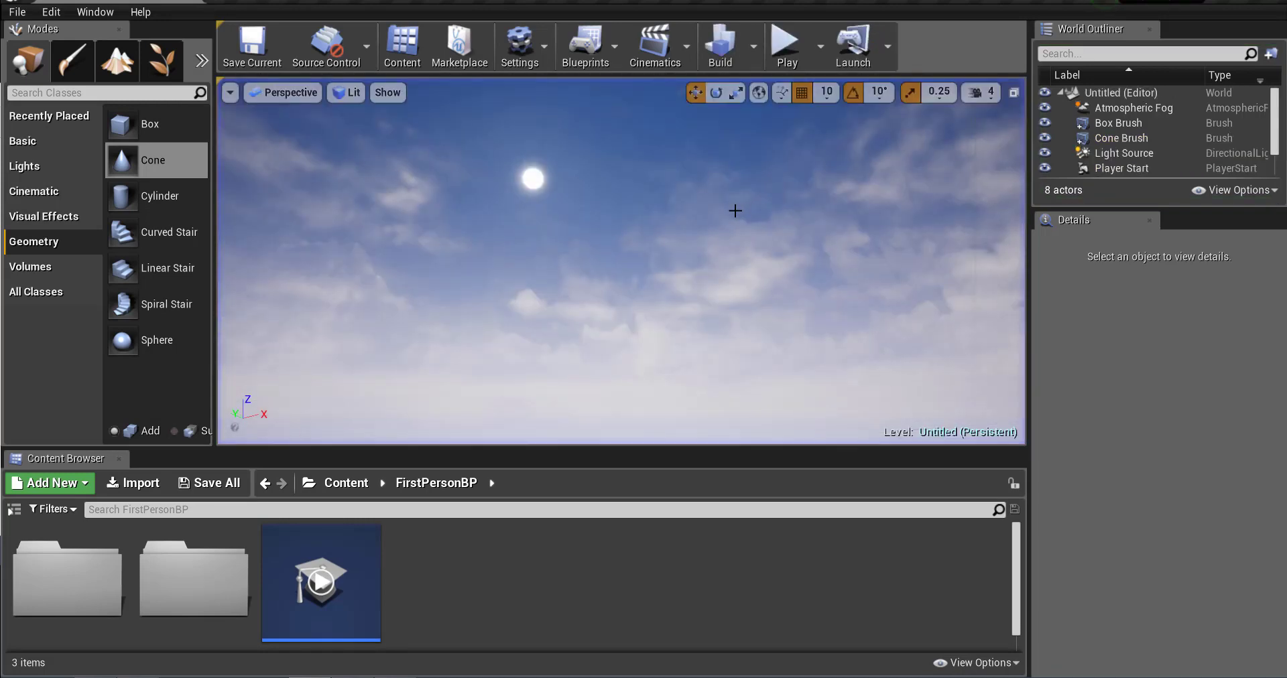
Select the cone brush and move it along the X axis from the platform's low end to its raised end.
left_click(723, 289)
mouse_move(723, 289)
right_mouse_down()
mouse_move(704, 120)
mouse_move(711, 335)
mouse_move(576, 365)
mouse_move(570, 382)
mouse_move(590, 392)
mouse_move(570, 392)
right_mouse_up()
left_click(854, 290)
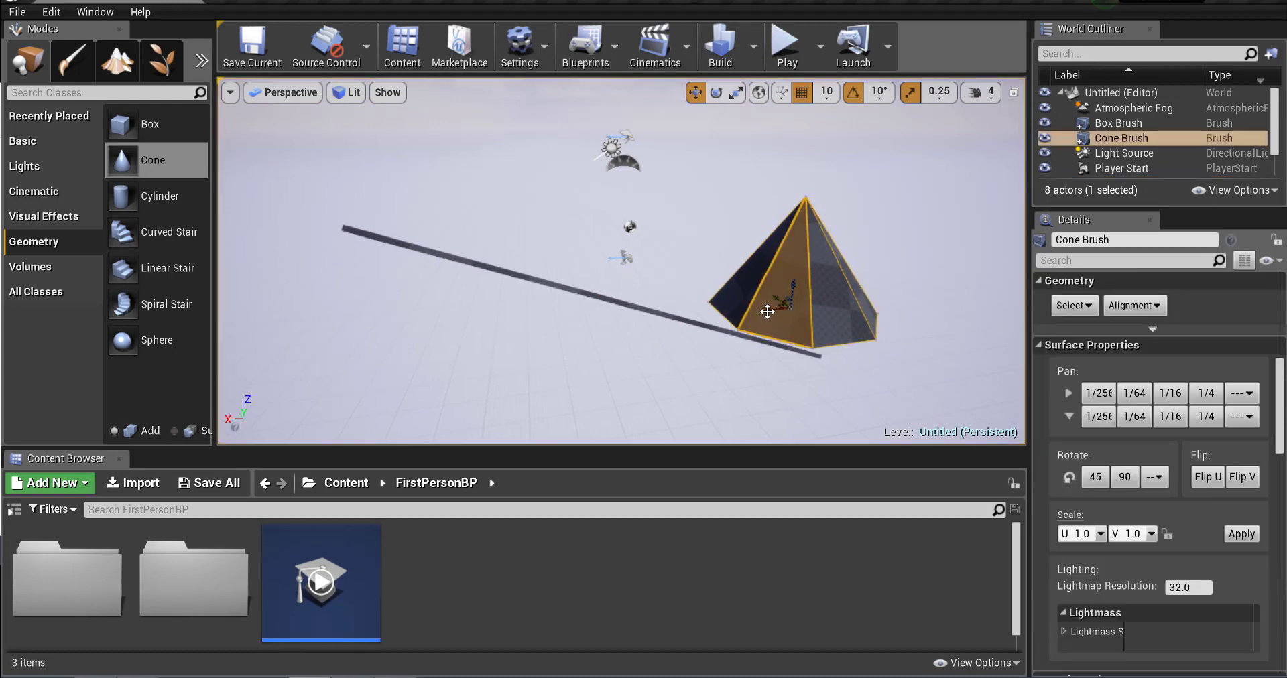
left_click_drag(769, 312, 316, 332)
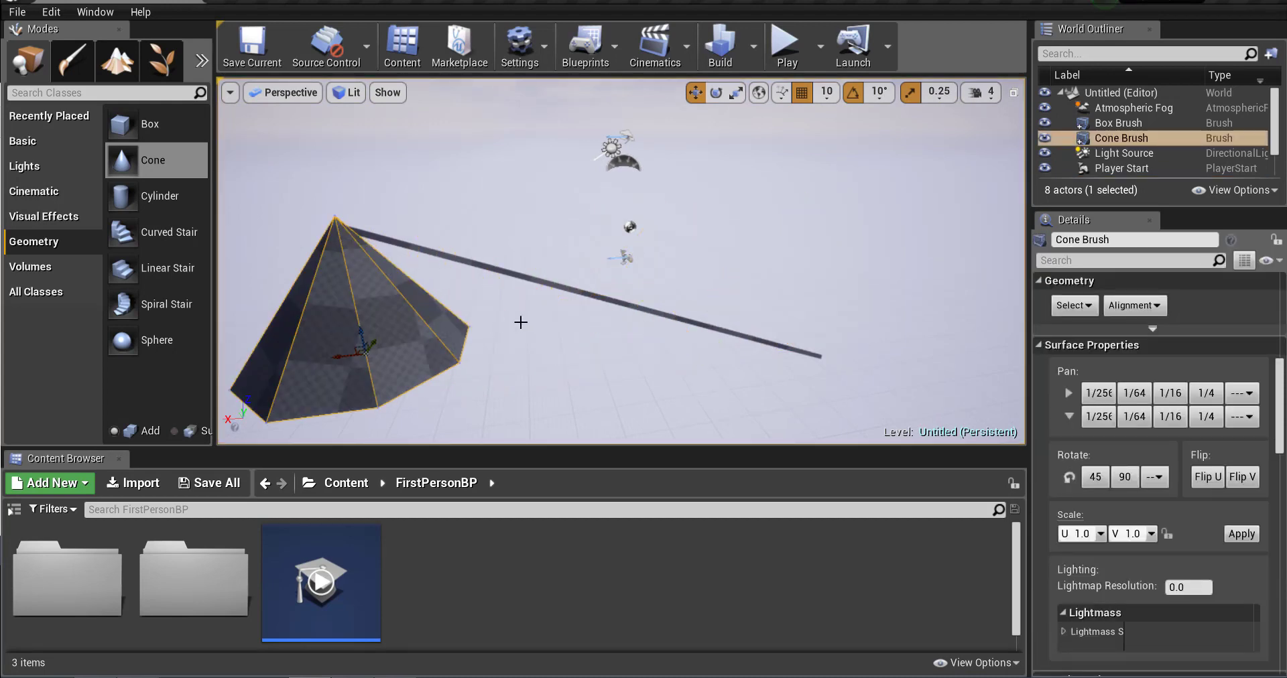
Shift the cone brush along the Y axis to line it up just beyond the sloped platform's raised end.
mouse_move(521, 322)
right_mouse_down()
mouse_move(402, 349)
mouse_move(497, 319)
right_mouse_up()
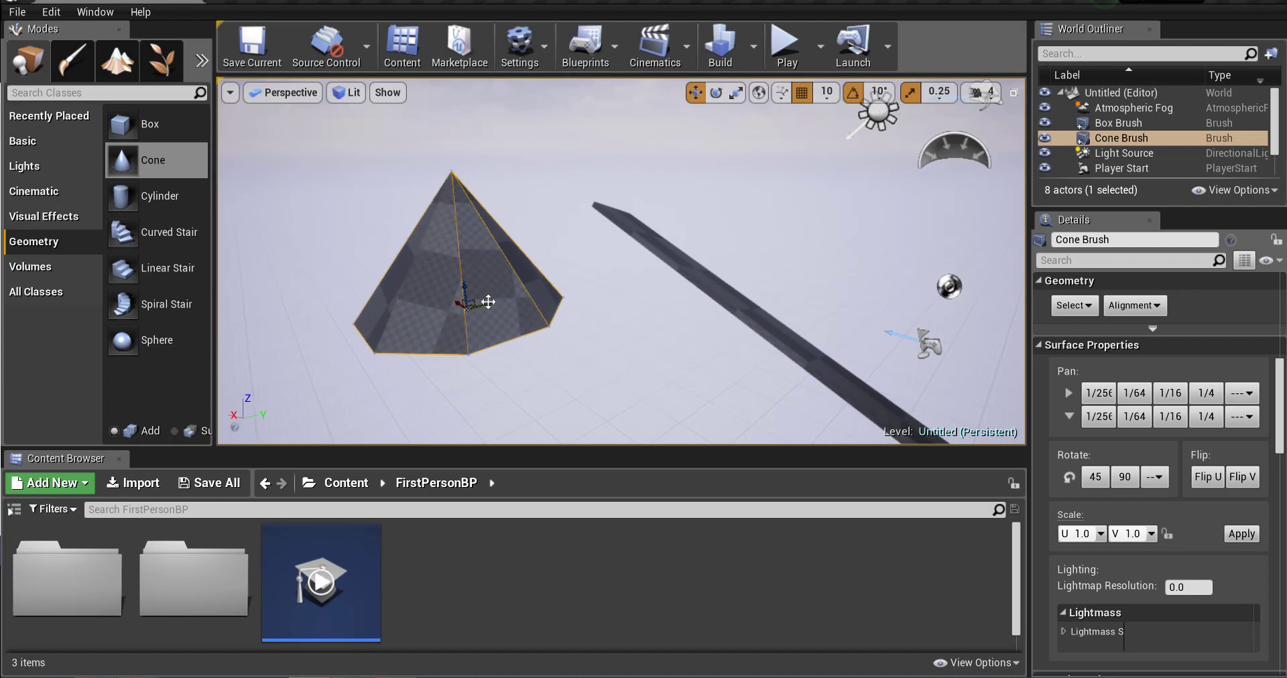
left_click_drag(490, 303, 595, 288)
mouse_move(612, 295)
right_mouse_down()
mouse_move(697, 310)
mouse_move(603, 295)
right_mouse_up()
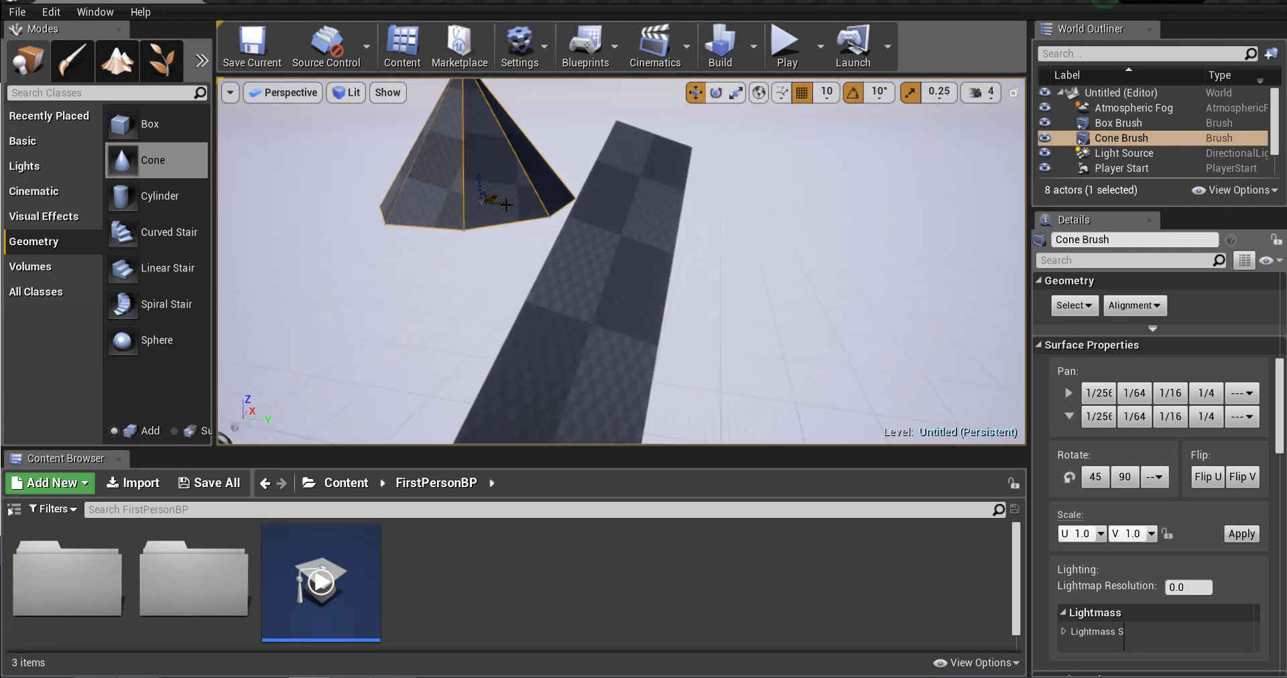
left_click_drag(504, 203, 706, 221)
right_click_drag(738, 241, 606, 241)
mouse_move(739, 241)
left_mouse_down()
mouse_move(847, 221)
mouse_move(835, 257)
left_mouse_up()
Play-test the level by walking up the sloped platform and jumping from its raised end toward the cone.
left_click(787, 53)
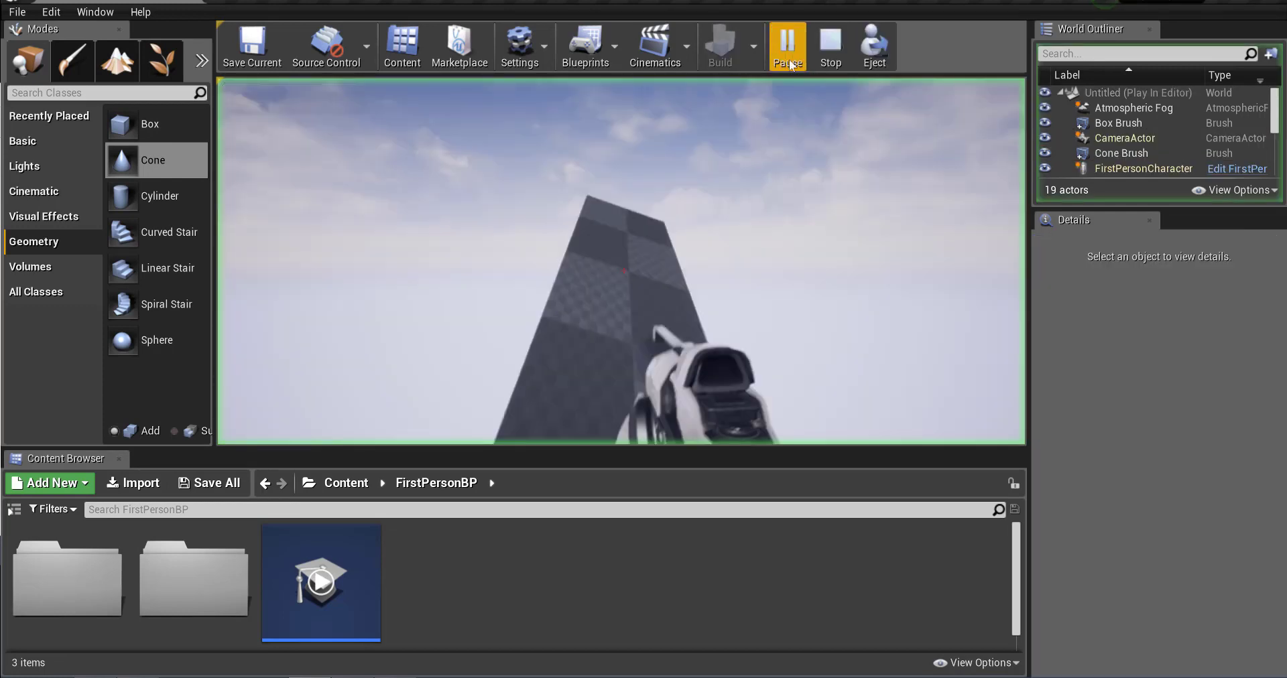
left_click(653, 268)
key("w")
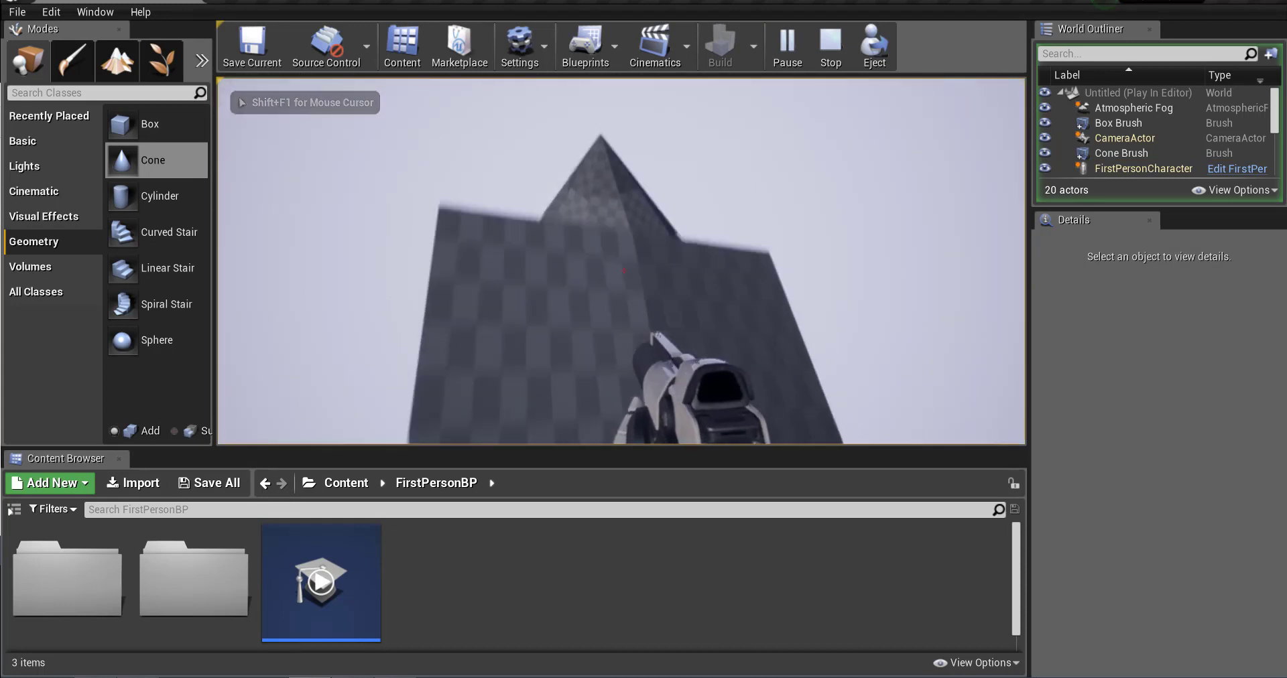
key("space")
key("w")
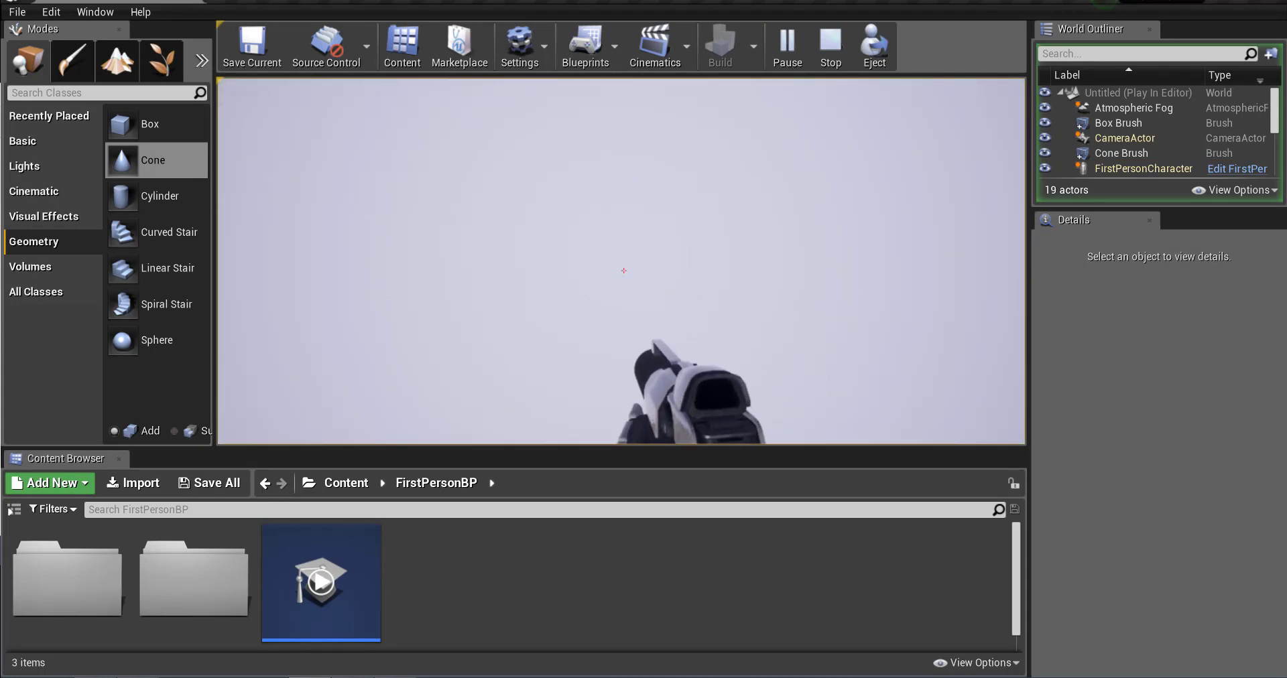
key("Escape")
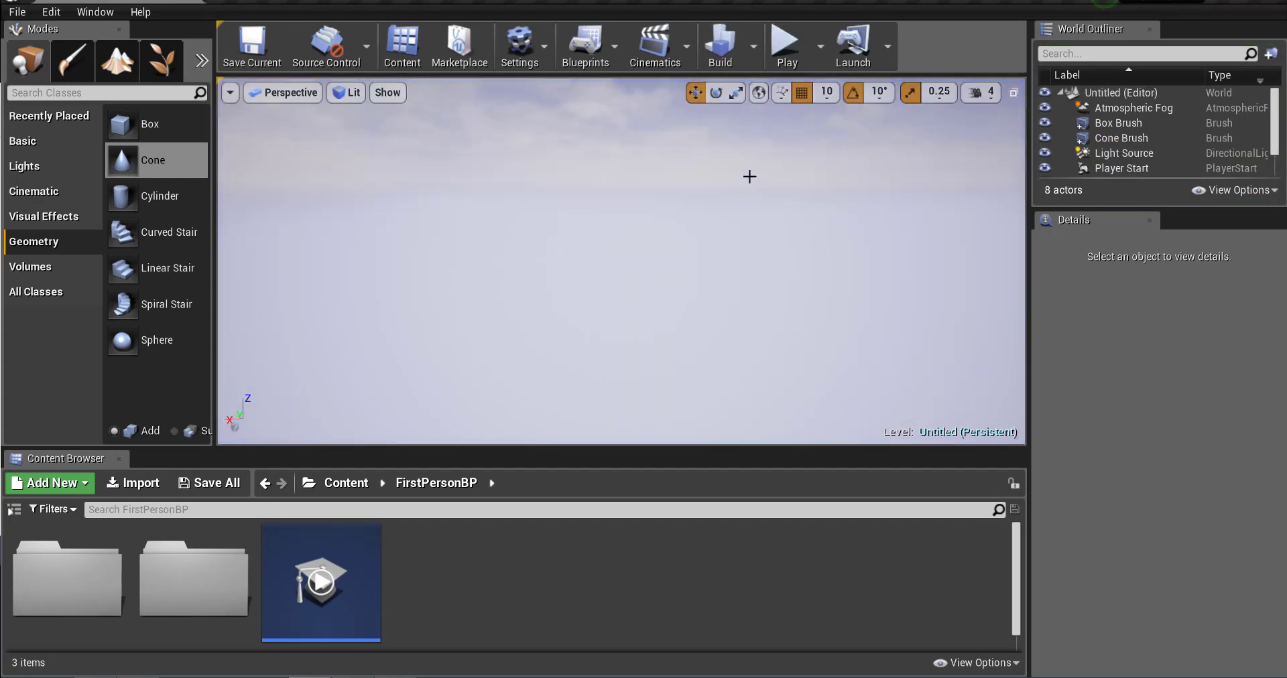
Select the sky sphere behind the sloped platform and cone to show its sky settings.
left_click(750, 176)
mouse_move(750, 176)
right_mouse_down()
mouse_move(938, 134)
mouse_move(947, 81)
mouse_move(797, 101)
mouse_move(724, 94)
mouse_move(643, 181)
mouse_move(603, 184)
mouse_move(570, 161)
mouse_move(530, 168)
mouse_move(743, 236)
right_mouse_up()
key("d")
key("w")
key("s")
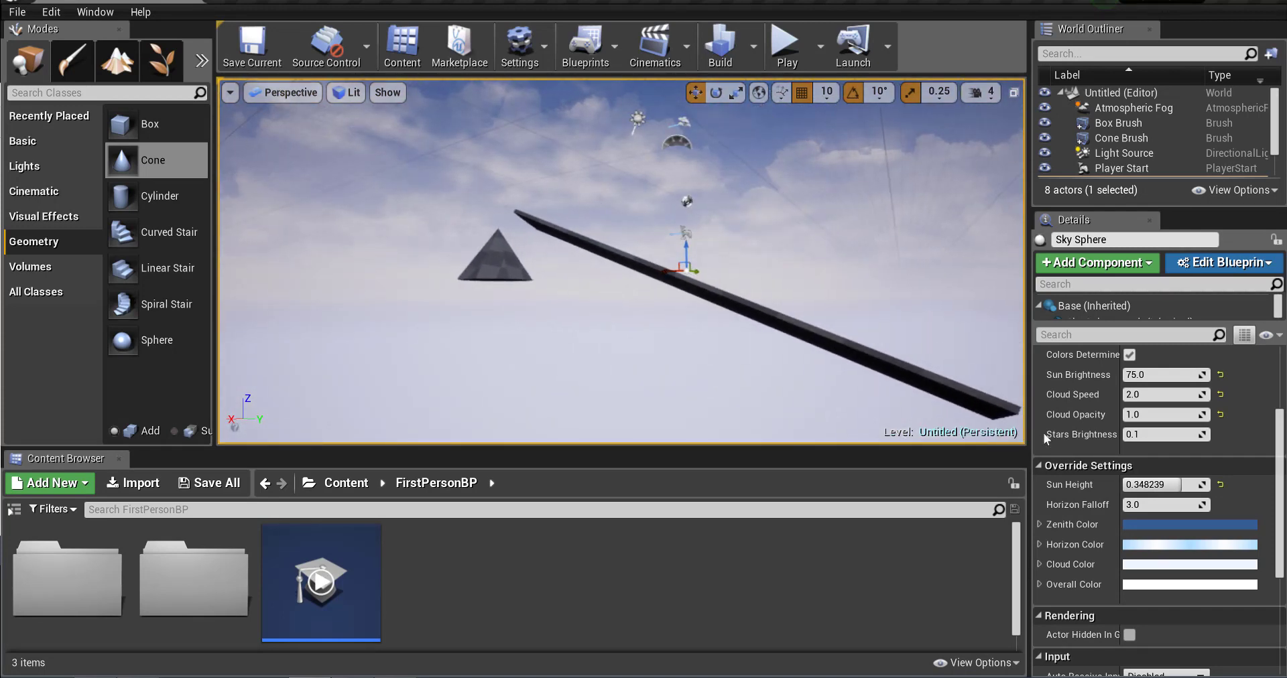